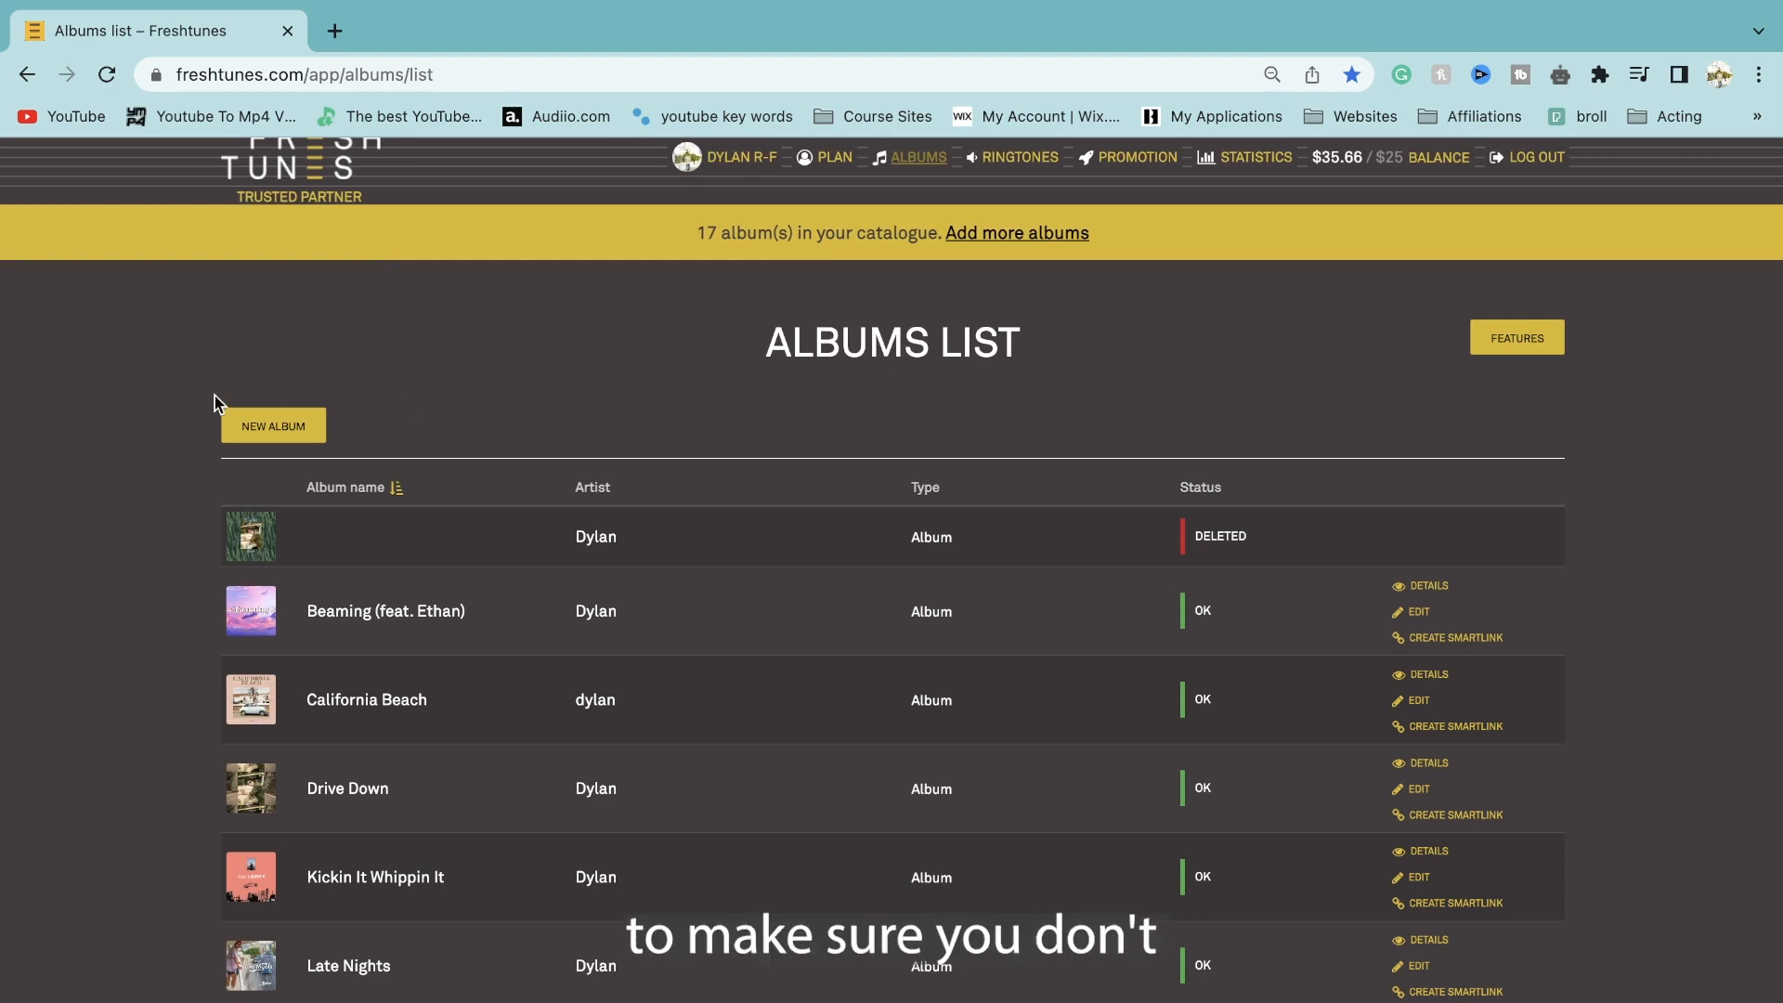
# Create a new album and upload its WAV song file.
pyautogui.click(279, 425)
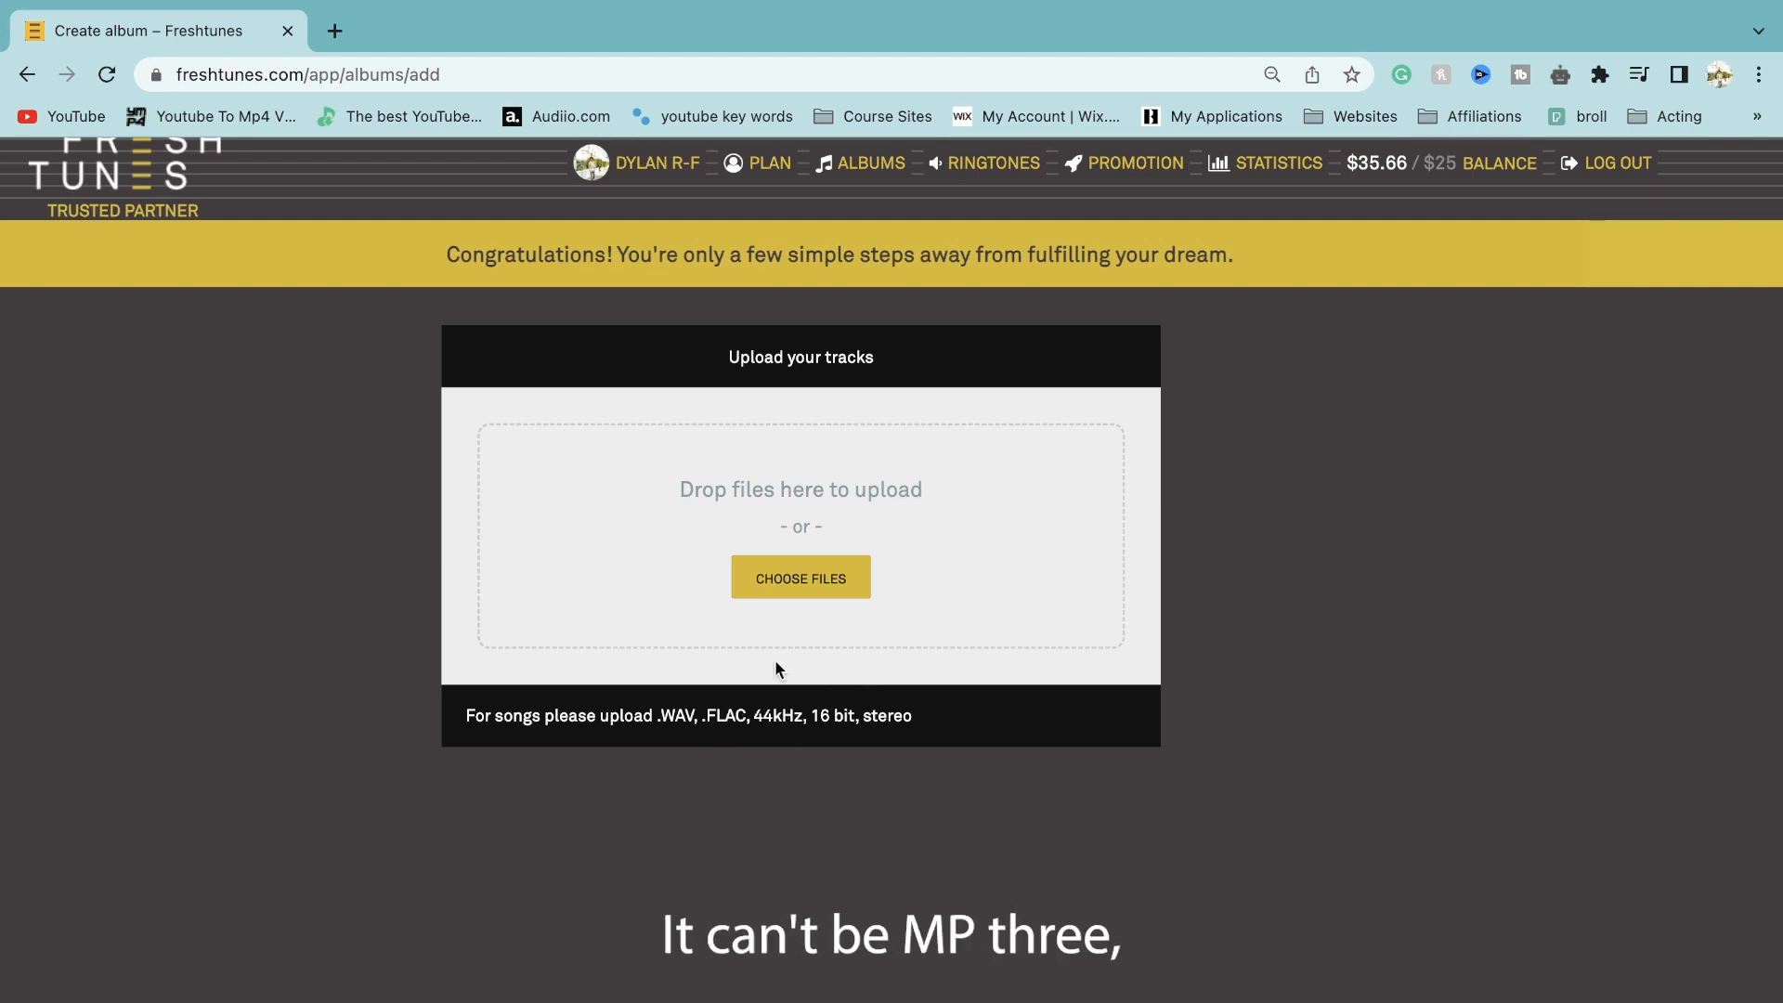
pyautogui.click(795, 595)
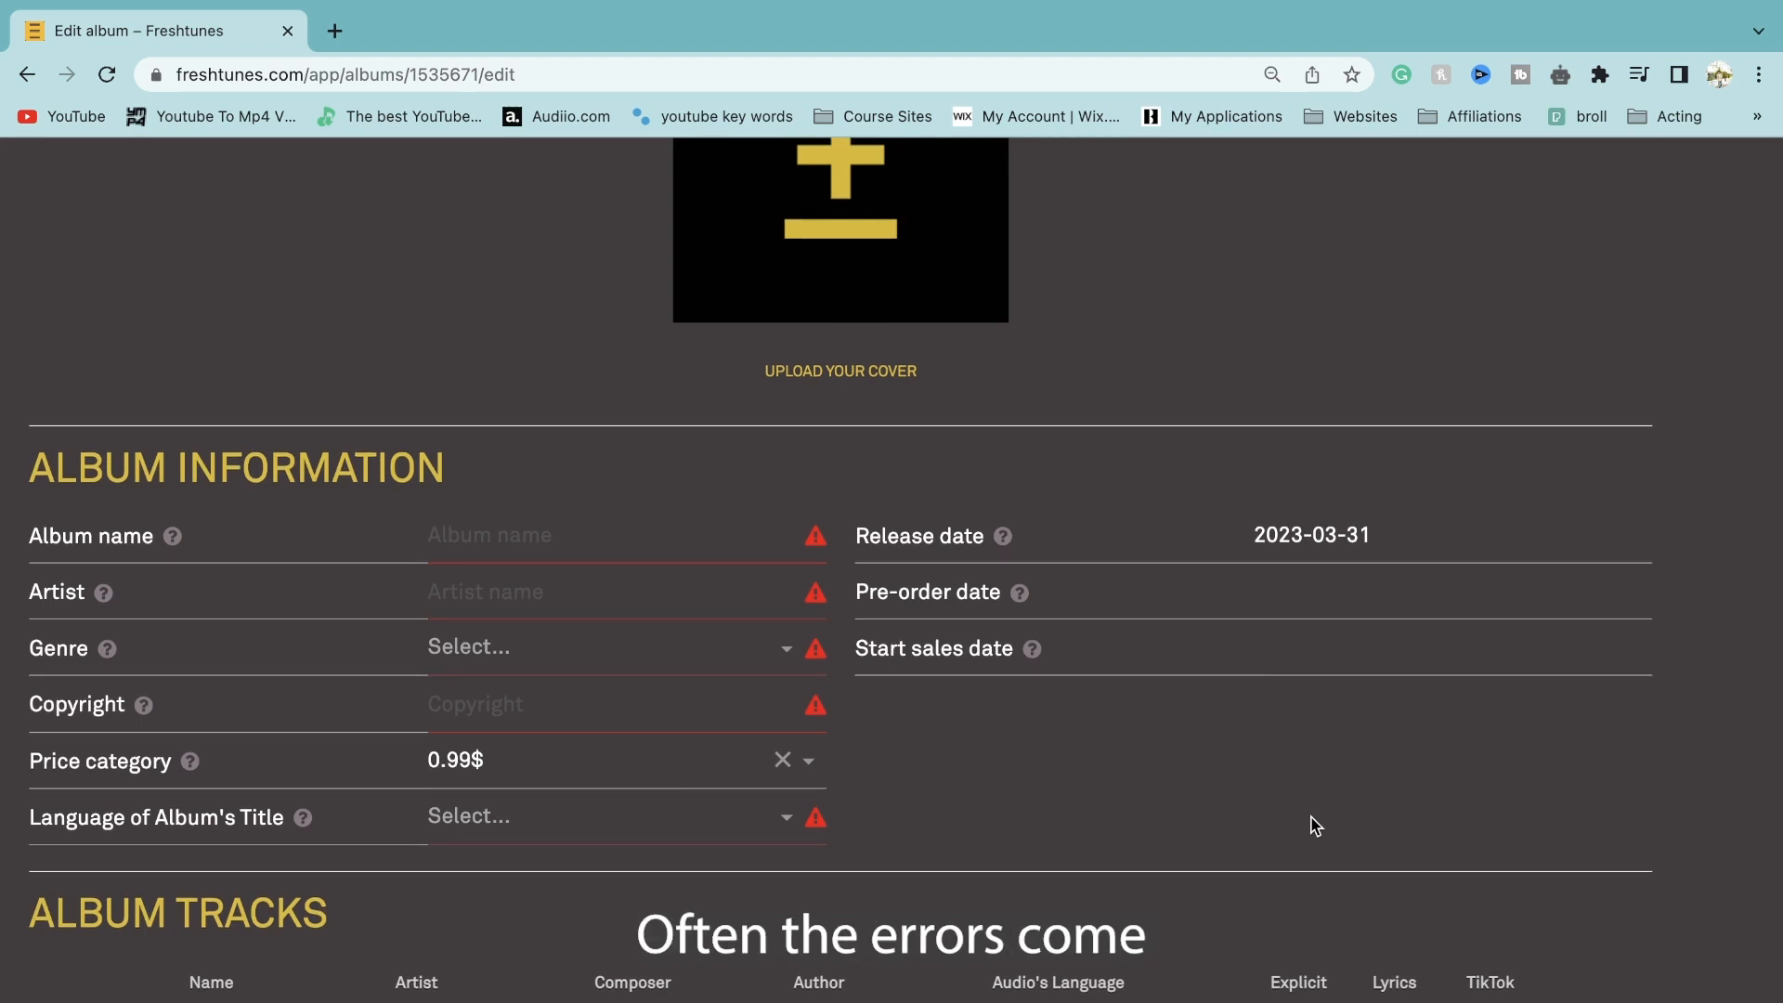
# Upload CALIFORNA BEACH copy.jpg as the album cover.
pyautogui.scroll(3, 1310, 825)
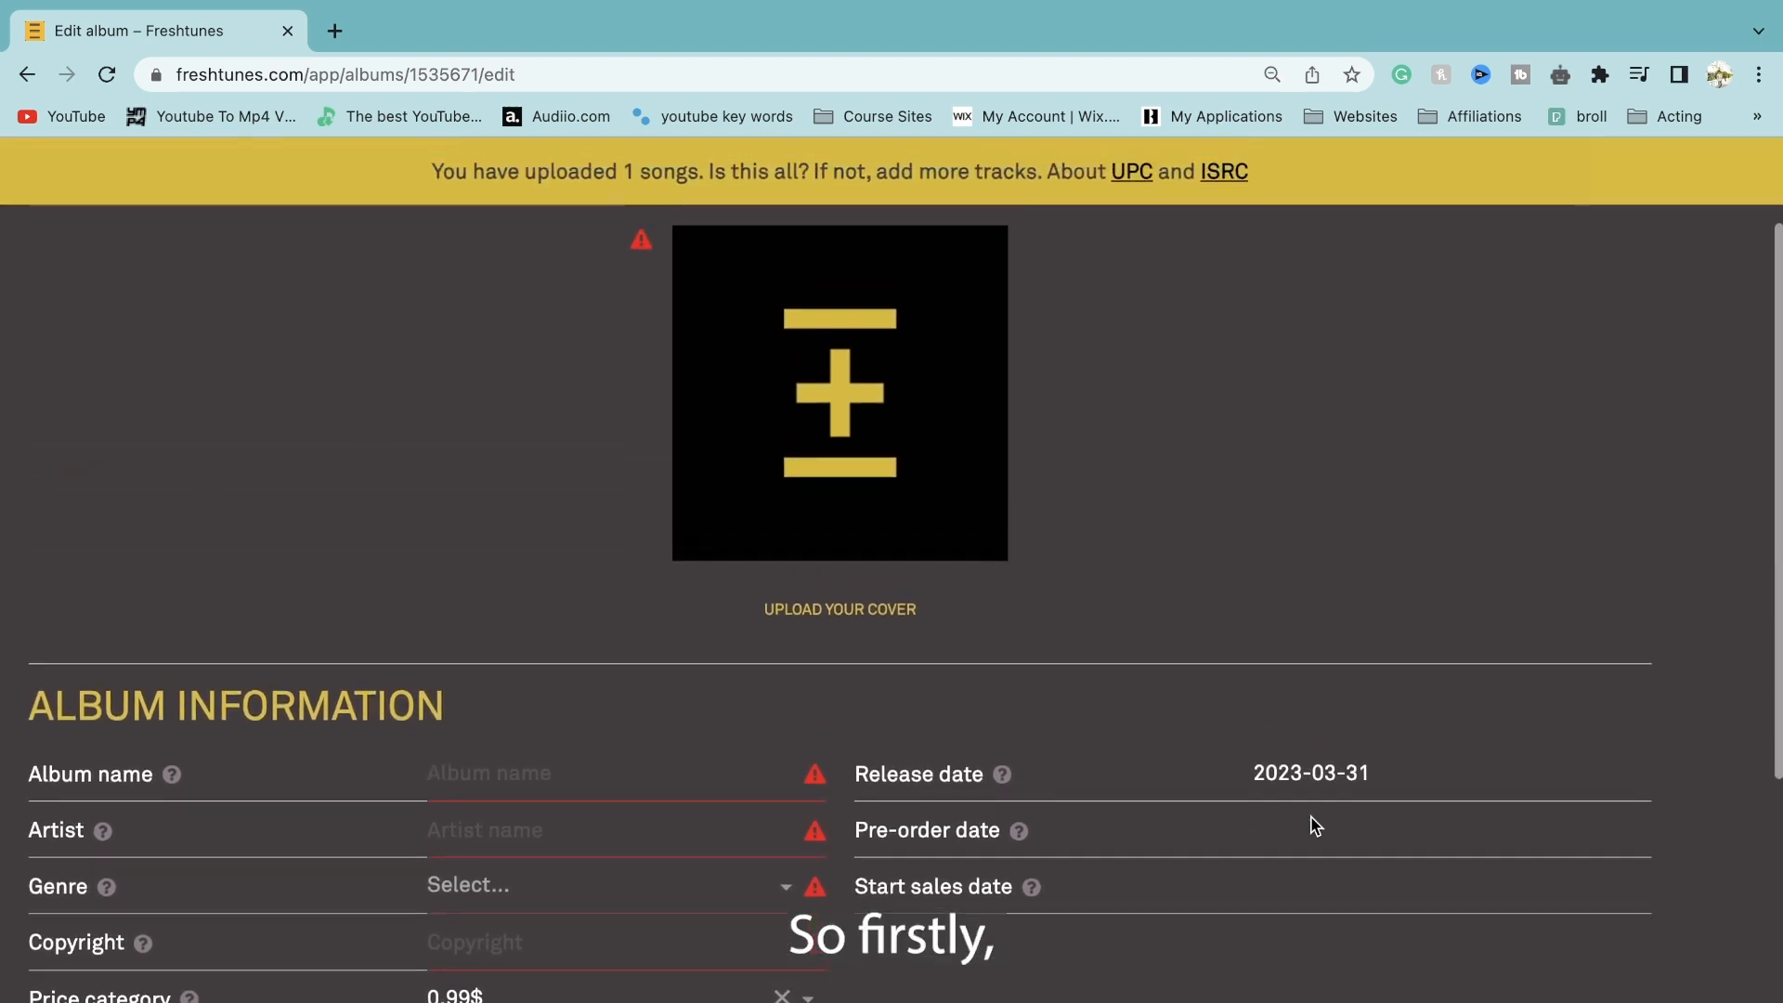
pyautogui.click(850, 611)
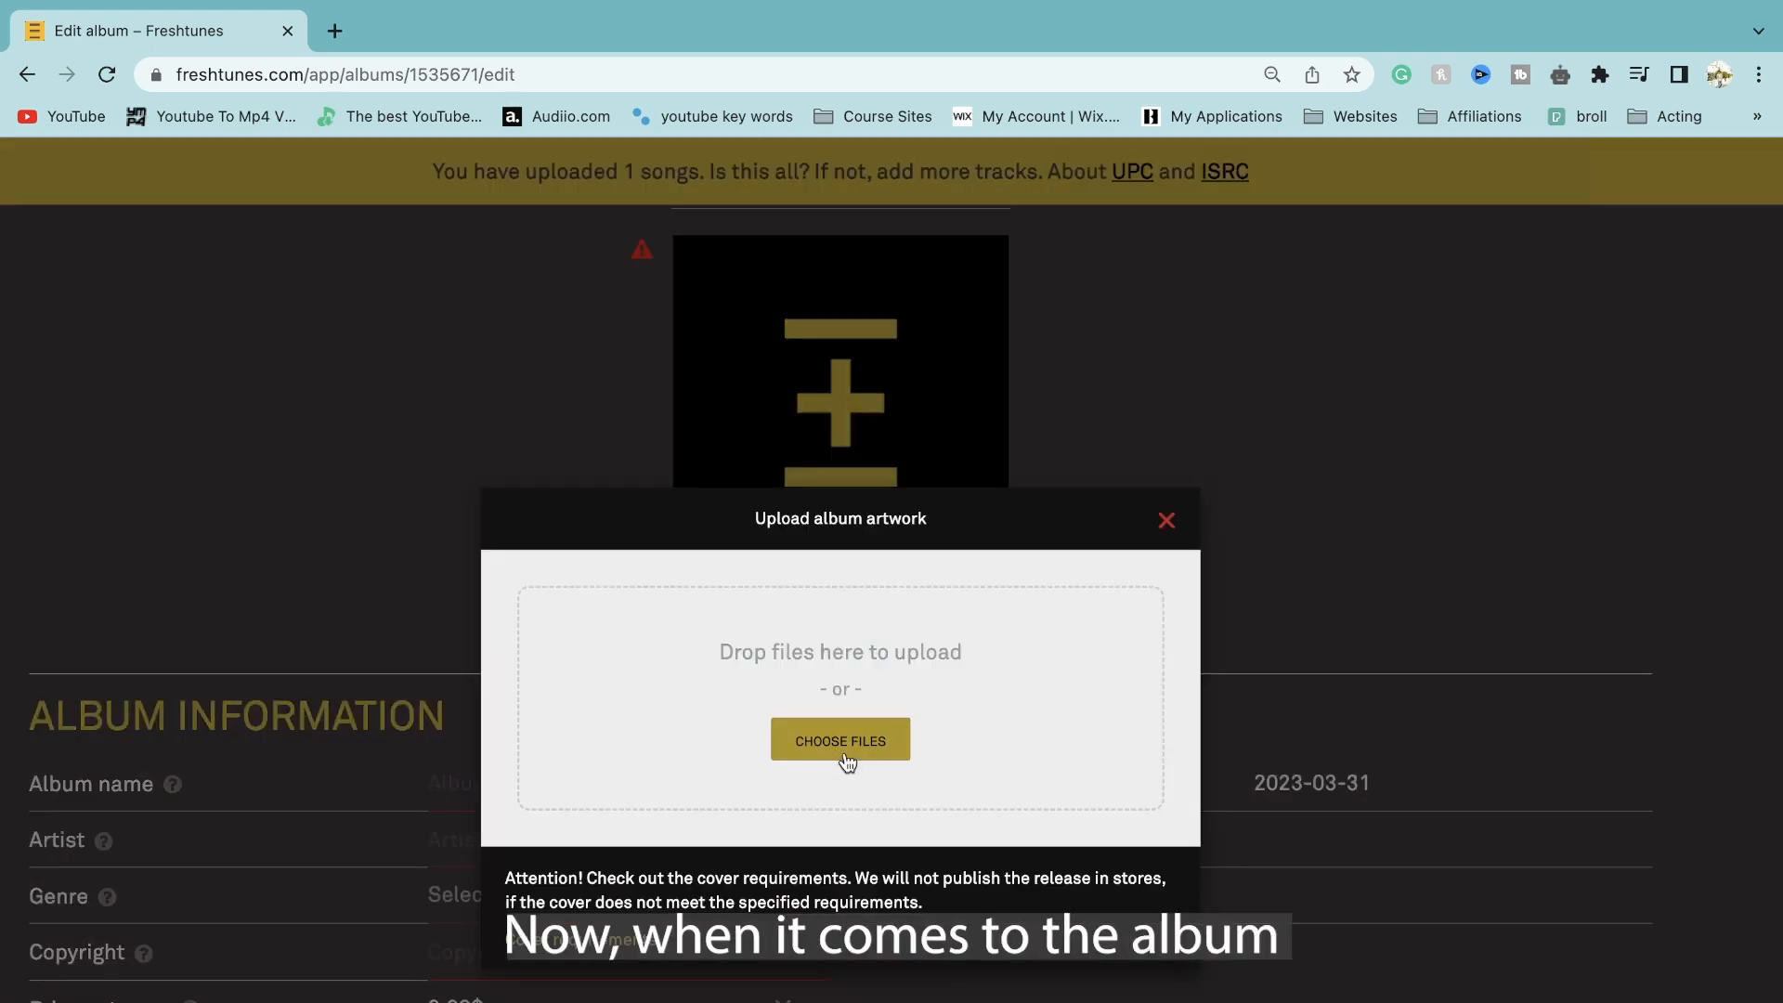
pyautogui.click(846, 757)
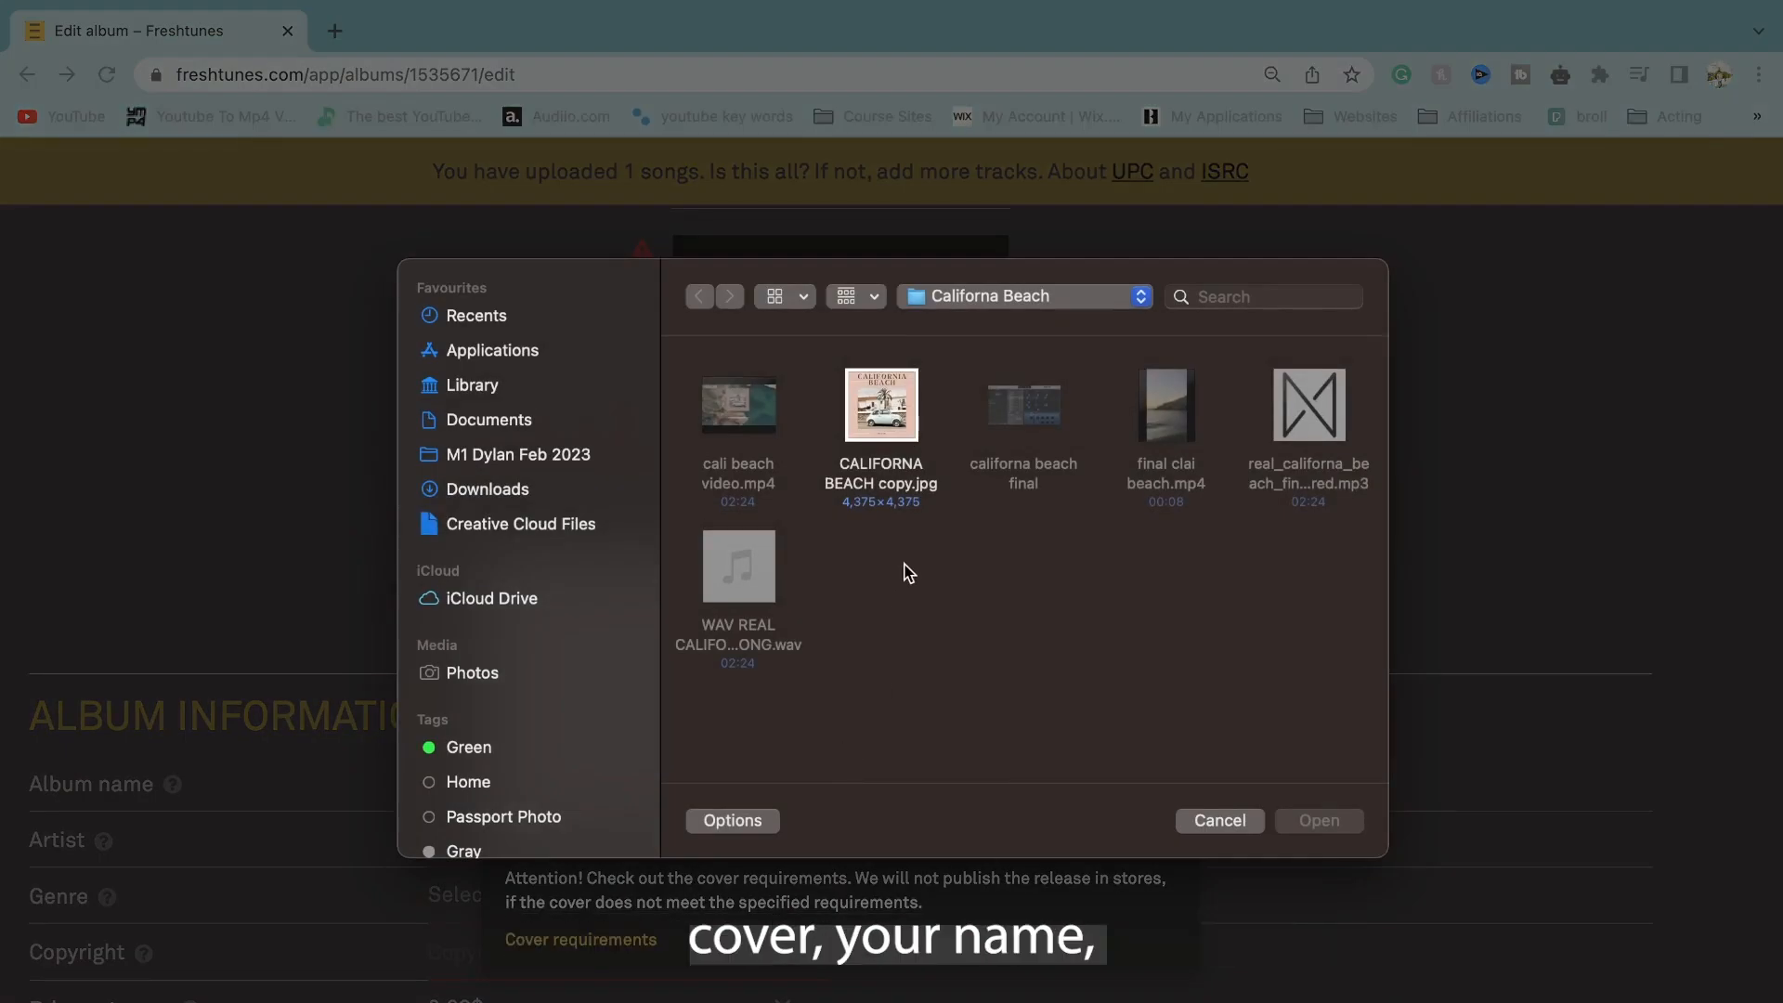
pyautogui.click(904, 429)
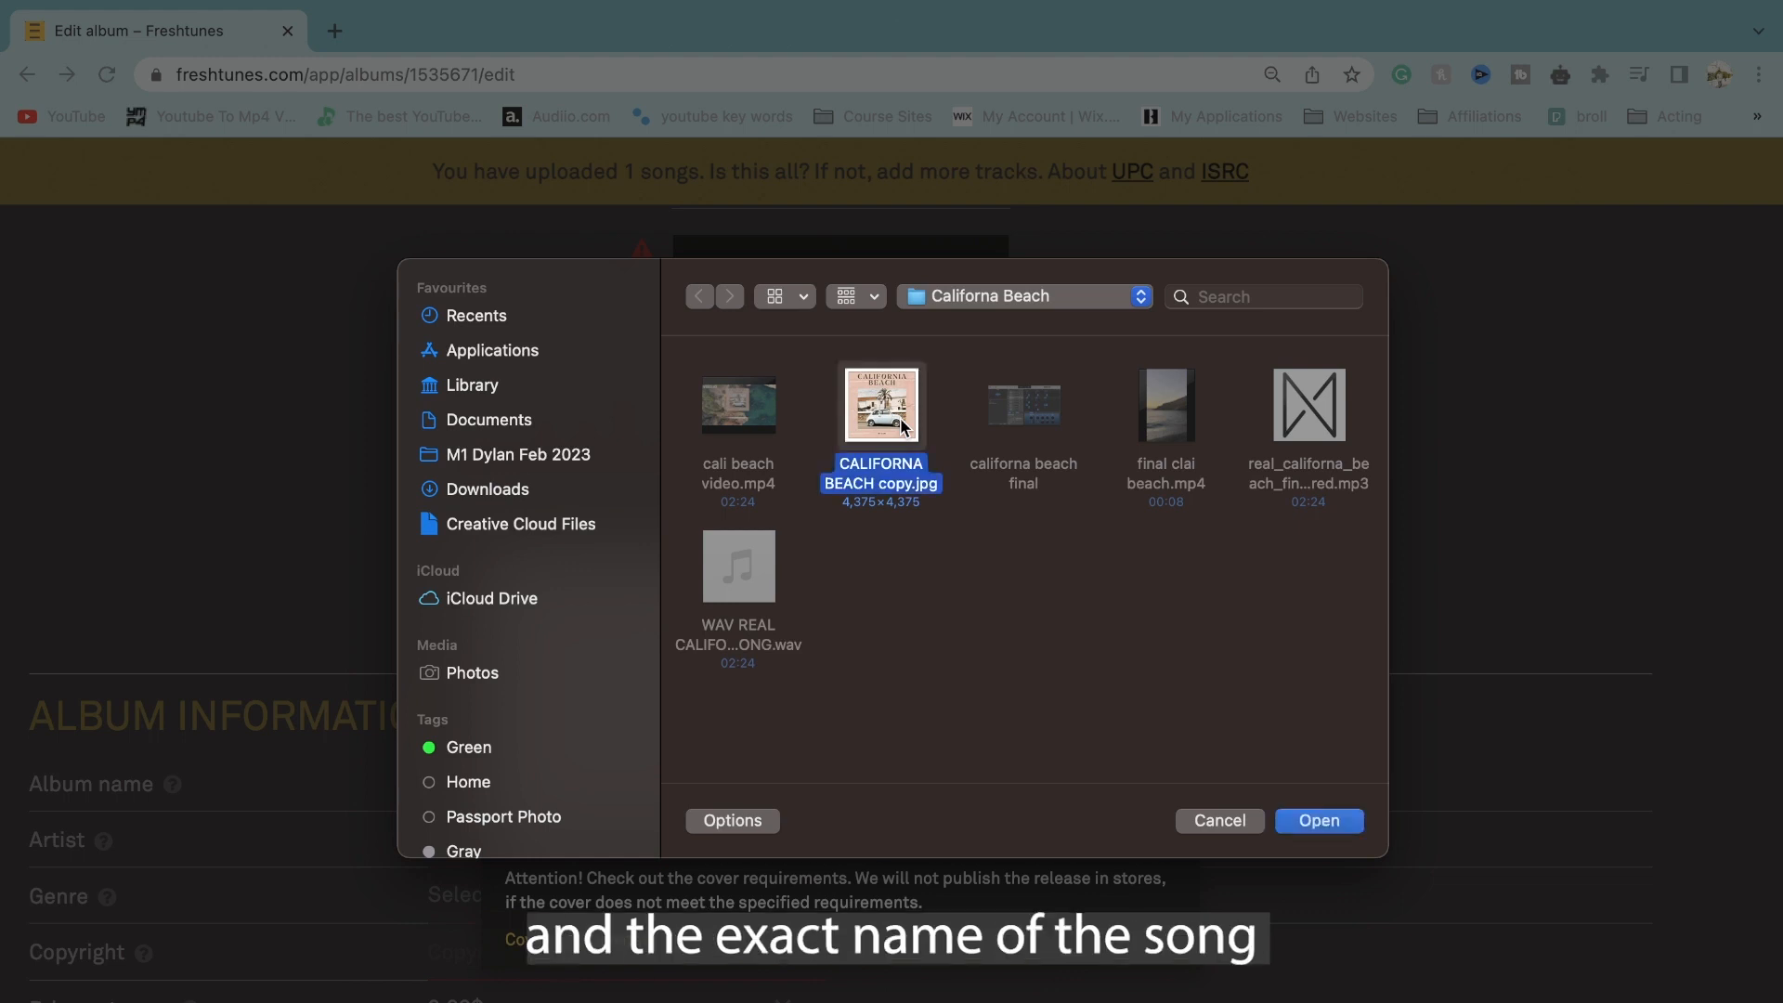
pyautogui.click(1318, 821)
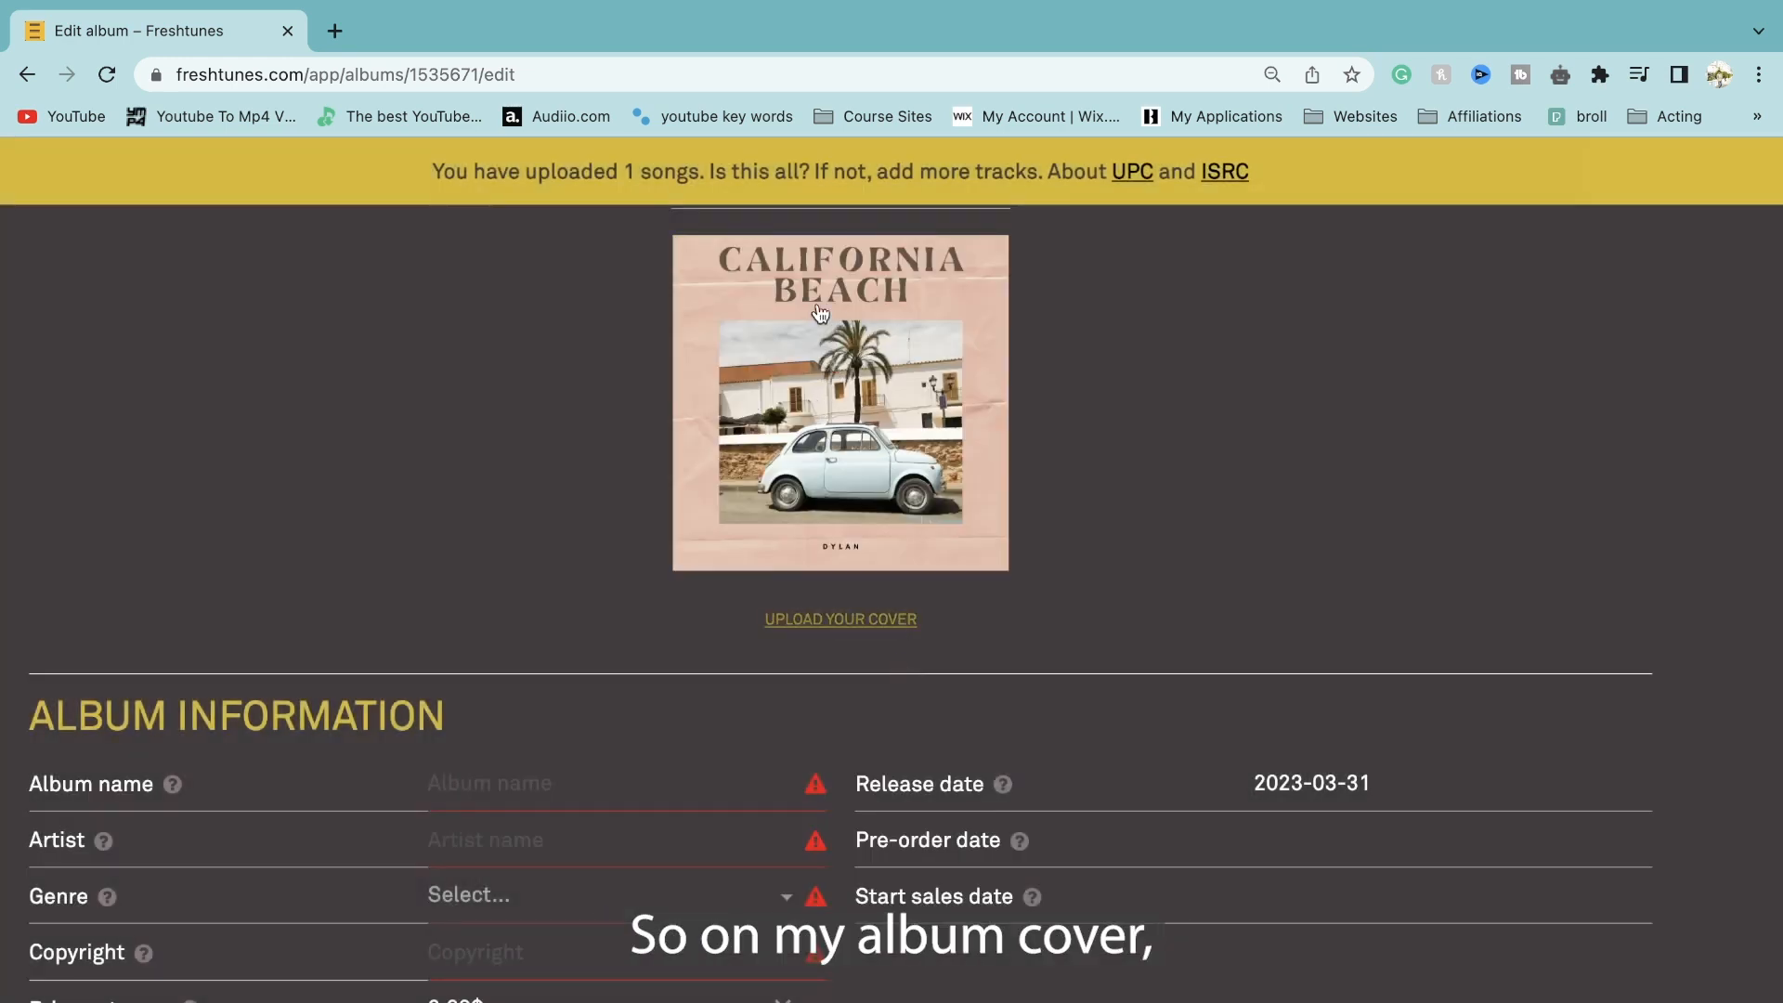
# Name the album 'California Beach' using the autofill suggestion.
pyautogui.click(457, 789)
pyautogui.write('C')
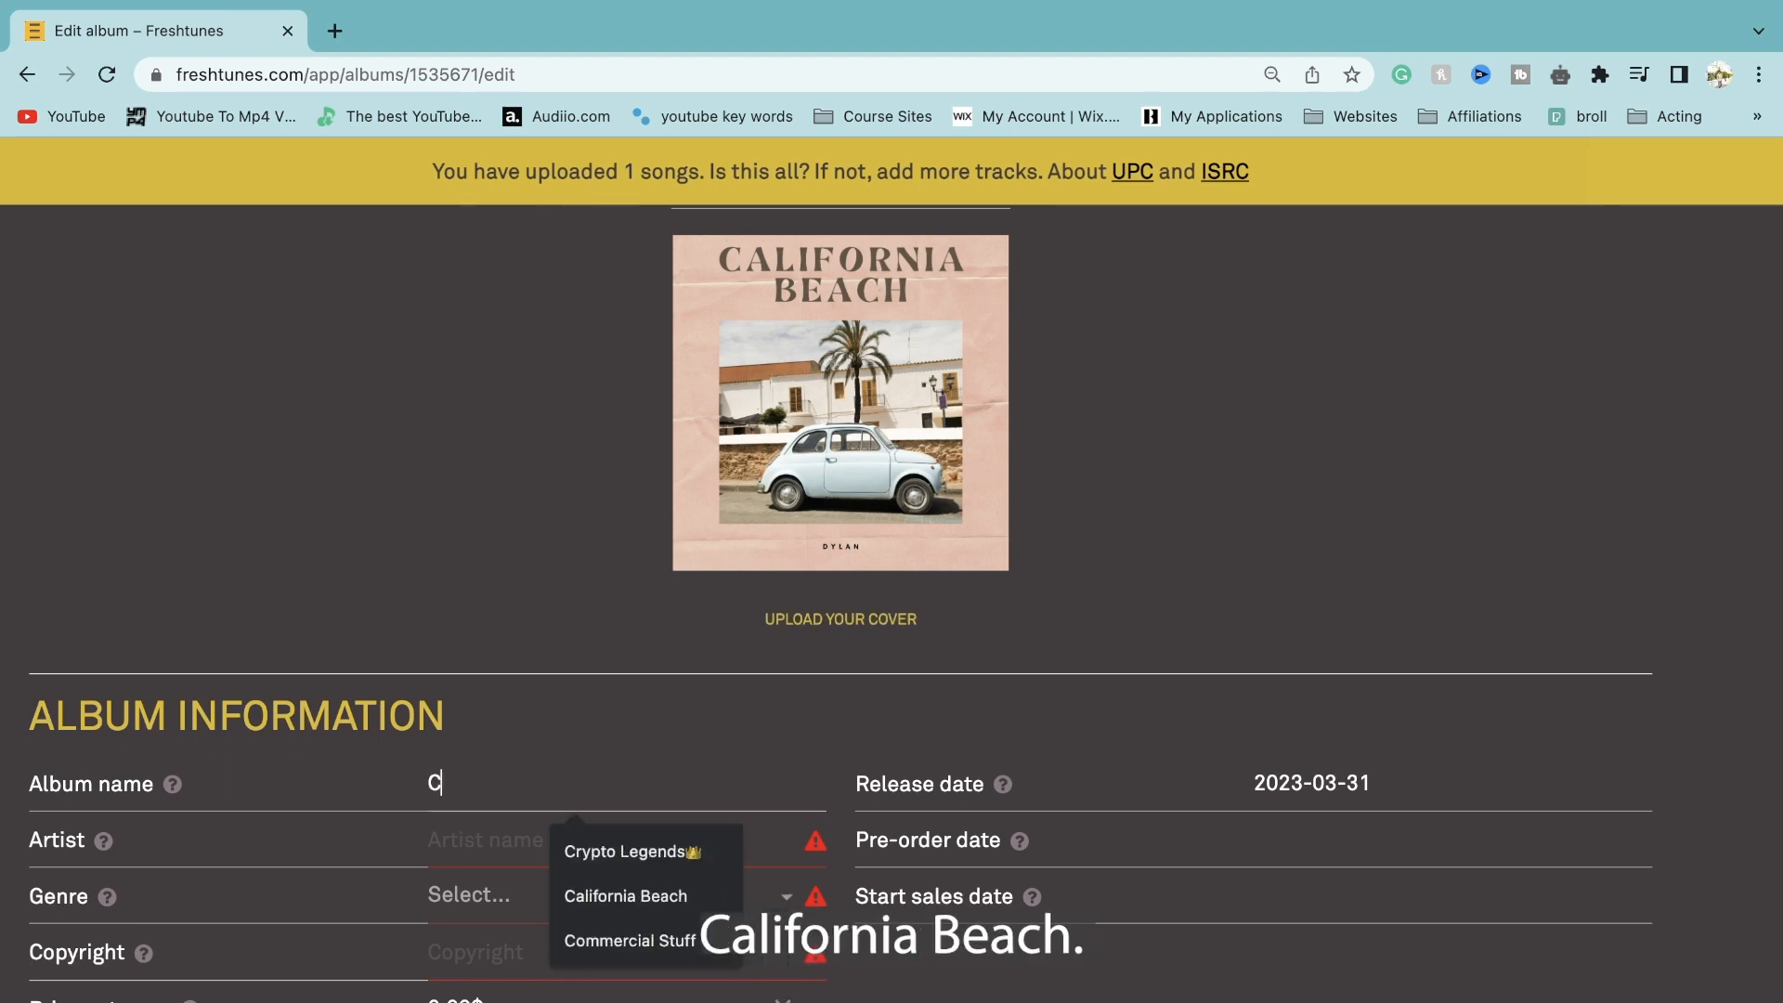
pyautogui.write('alf')
pyautogui.press('BackSpace')
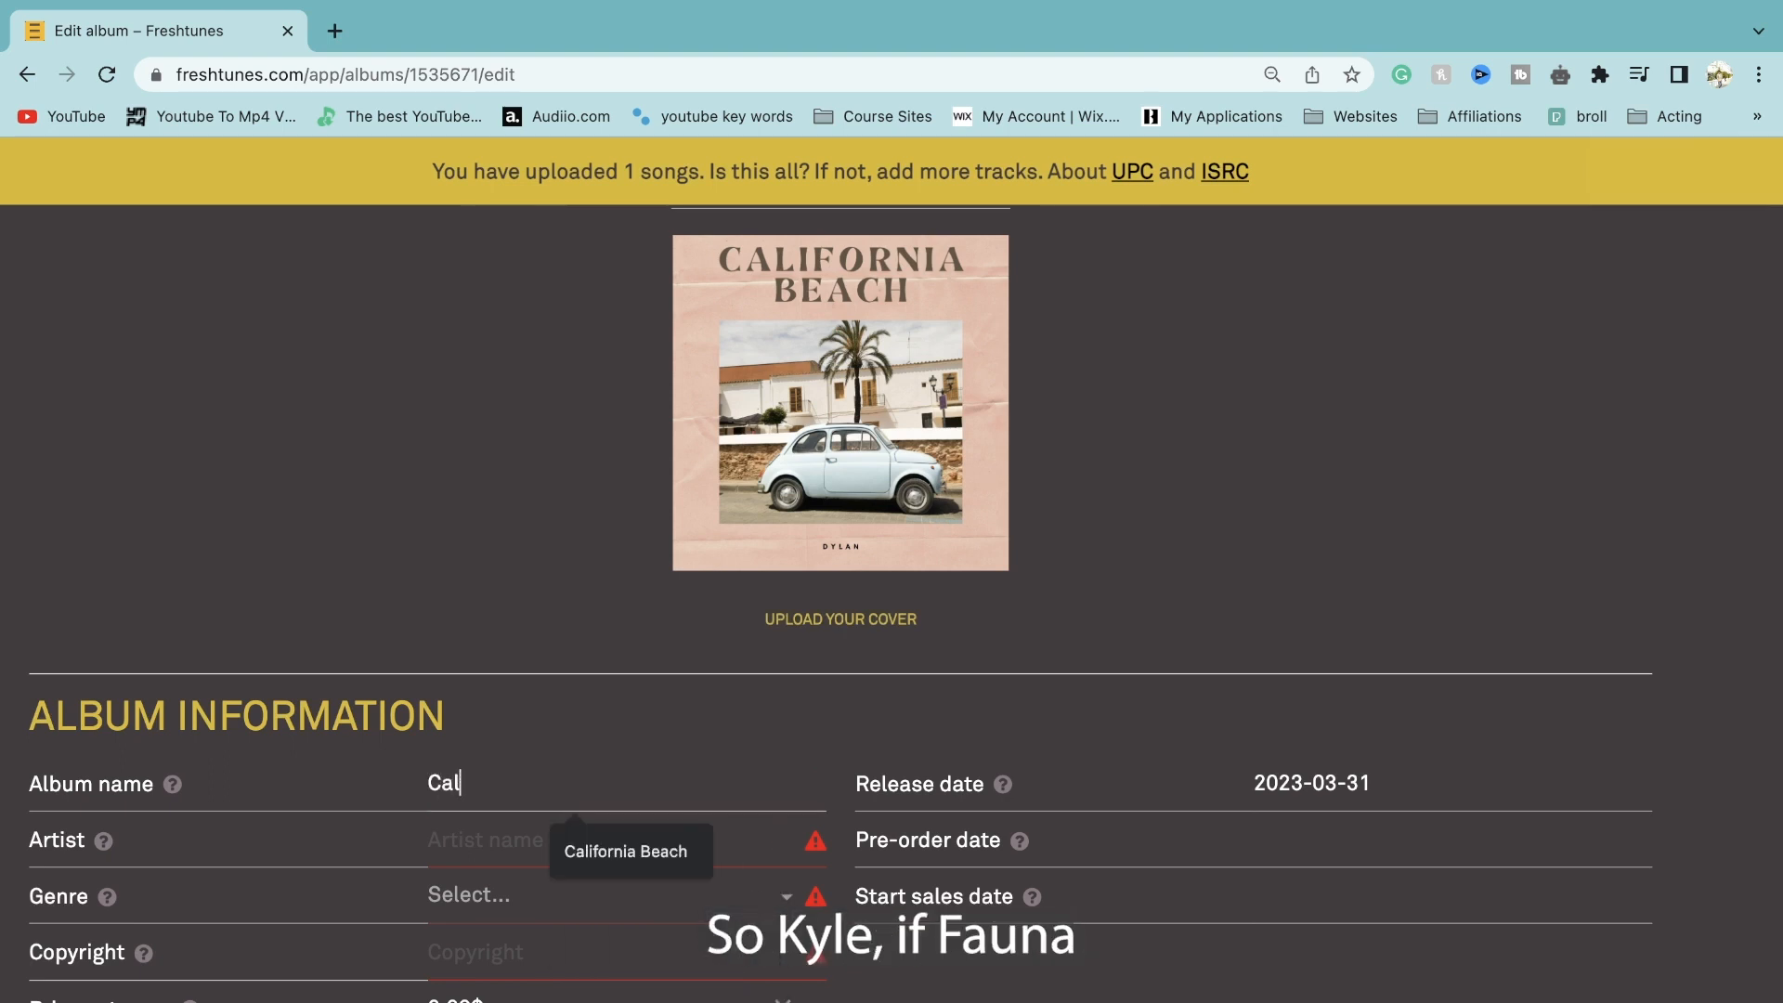
pyautogui.write('ifornia')
pyautogui.press('BackSpace')
pyautogui.press('BackSpace')
pyautogui.press('BackSpace')
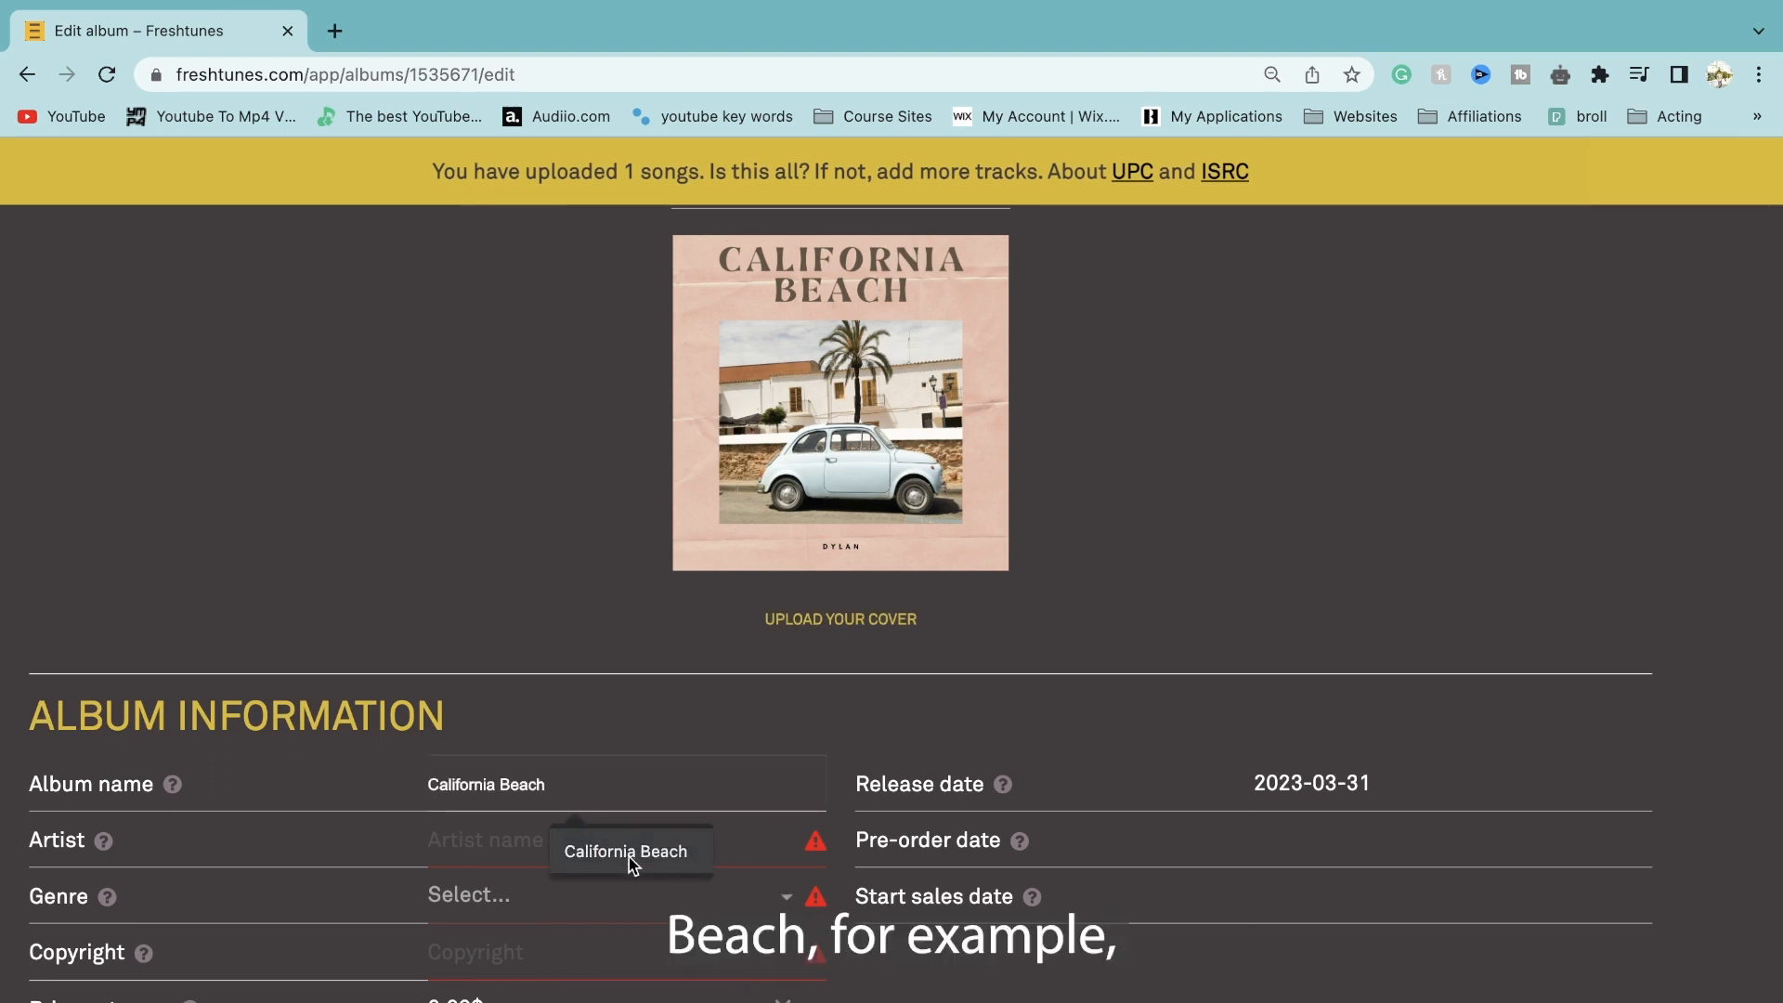
pyautogui.click(557, 843)
# Fill the Artist and Copyright fields with the suggested artist name.
pyautogui.click(558, 843)
pyautogui.click(576, 902)
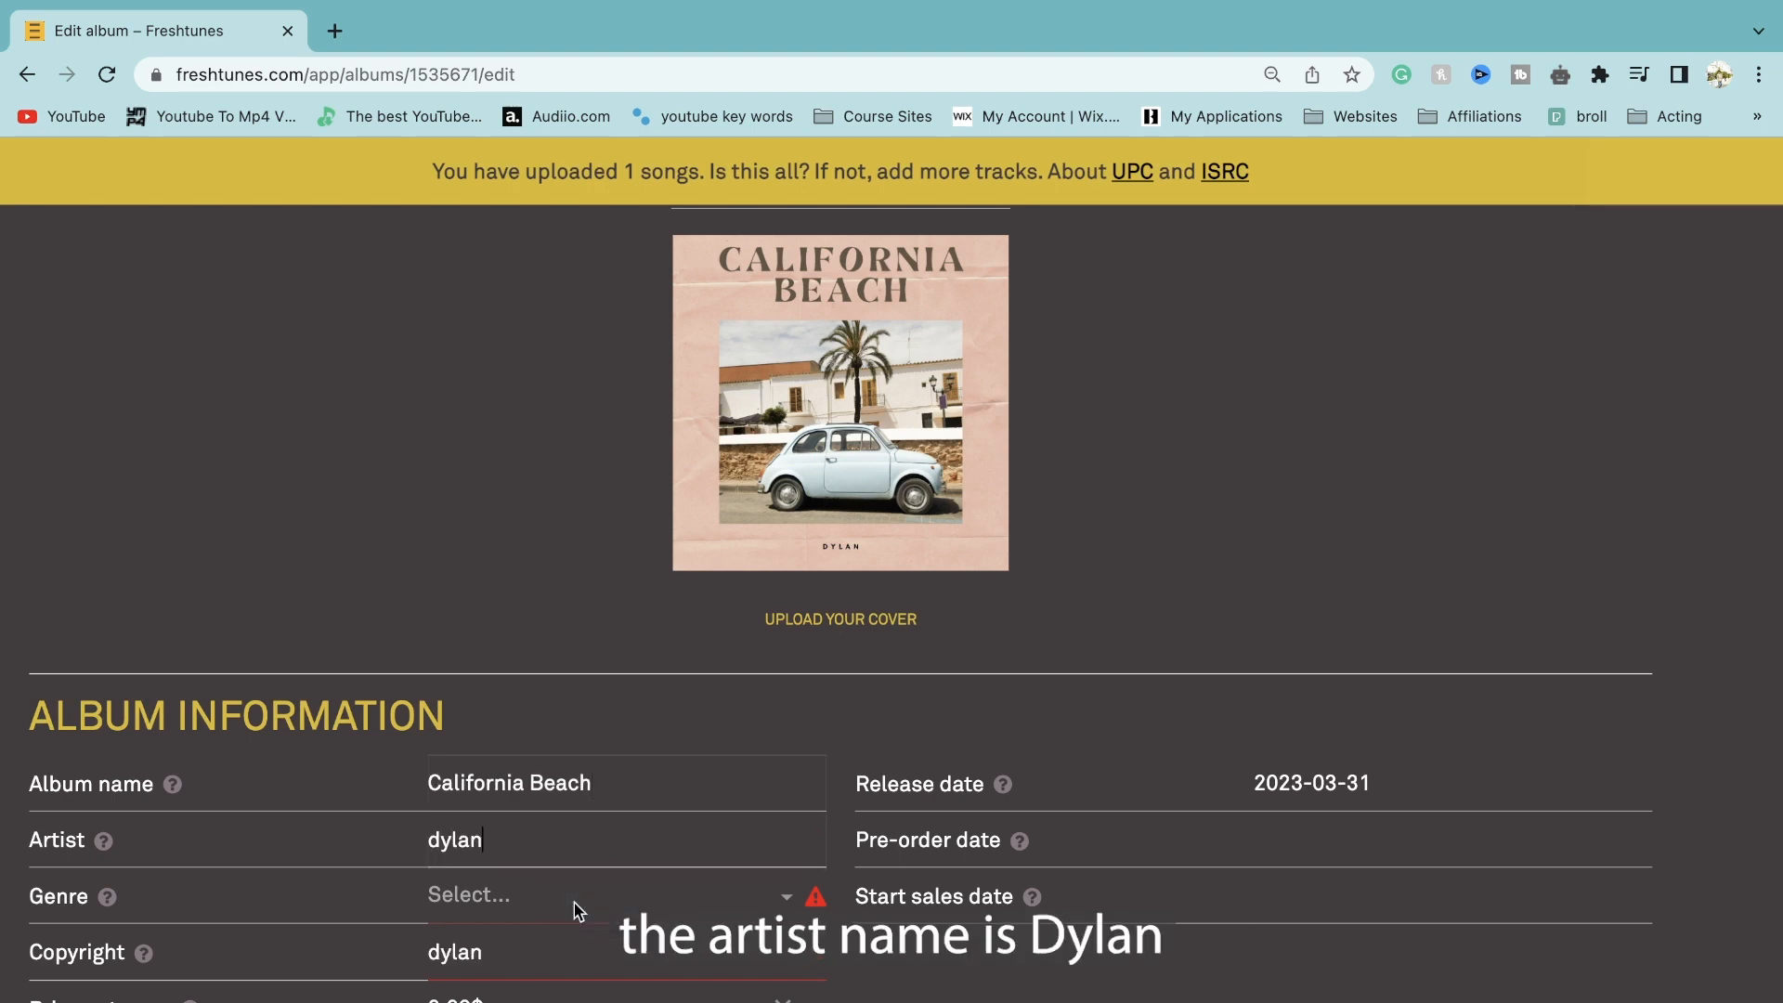
pyautogui.moveTo(104, 842)
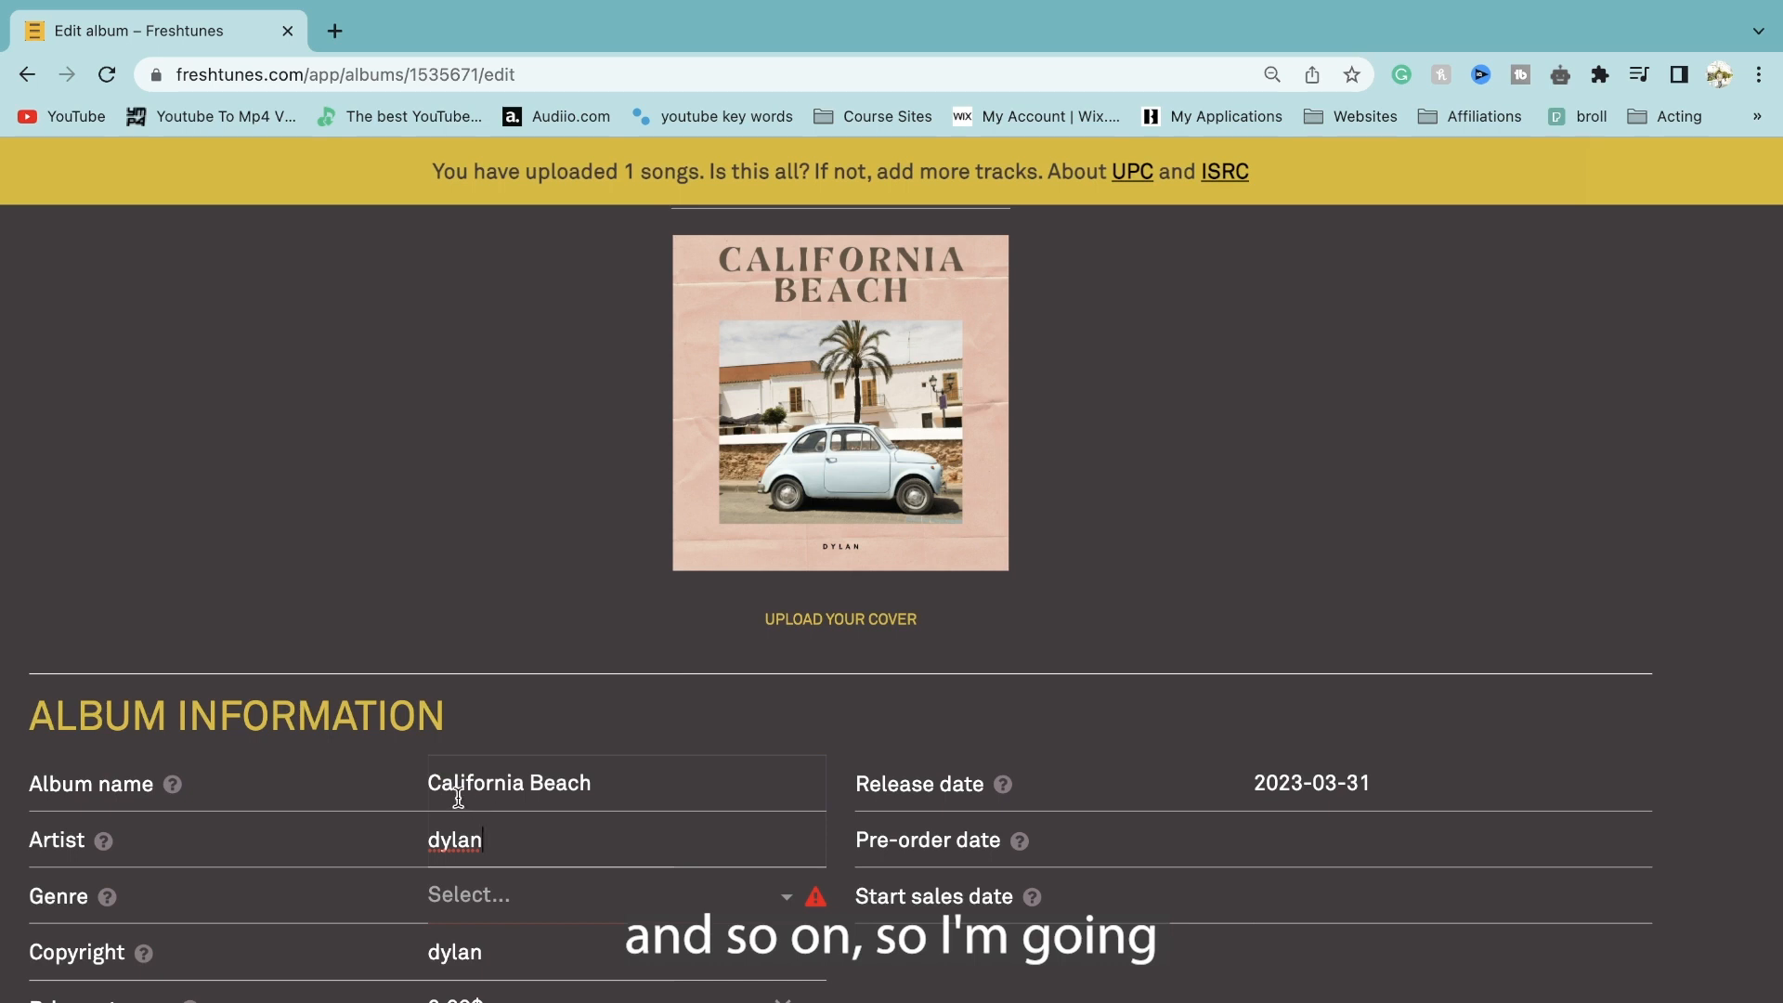
pyautogui.scroll(-1, 554, 848)
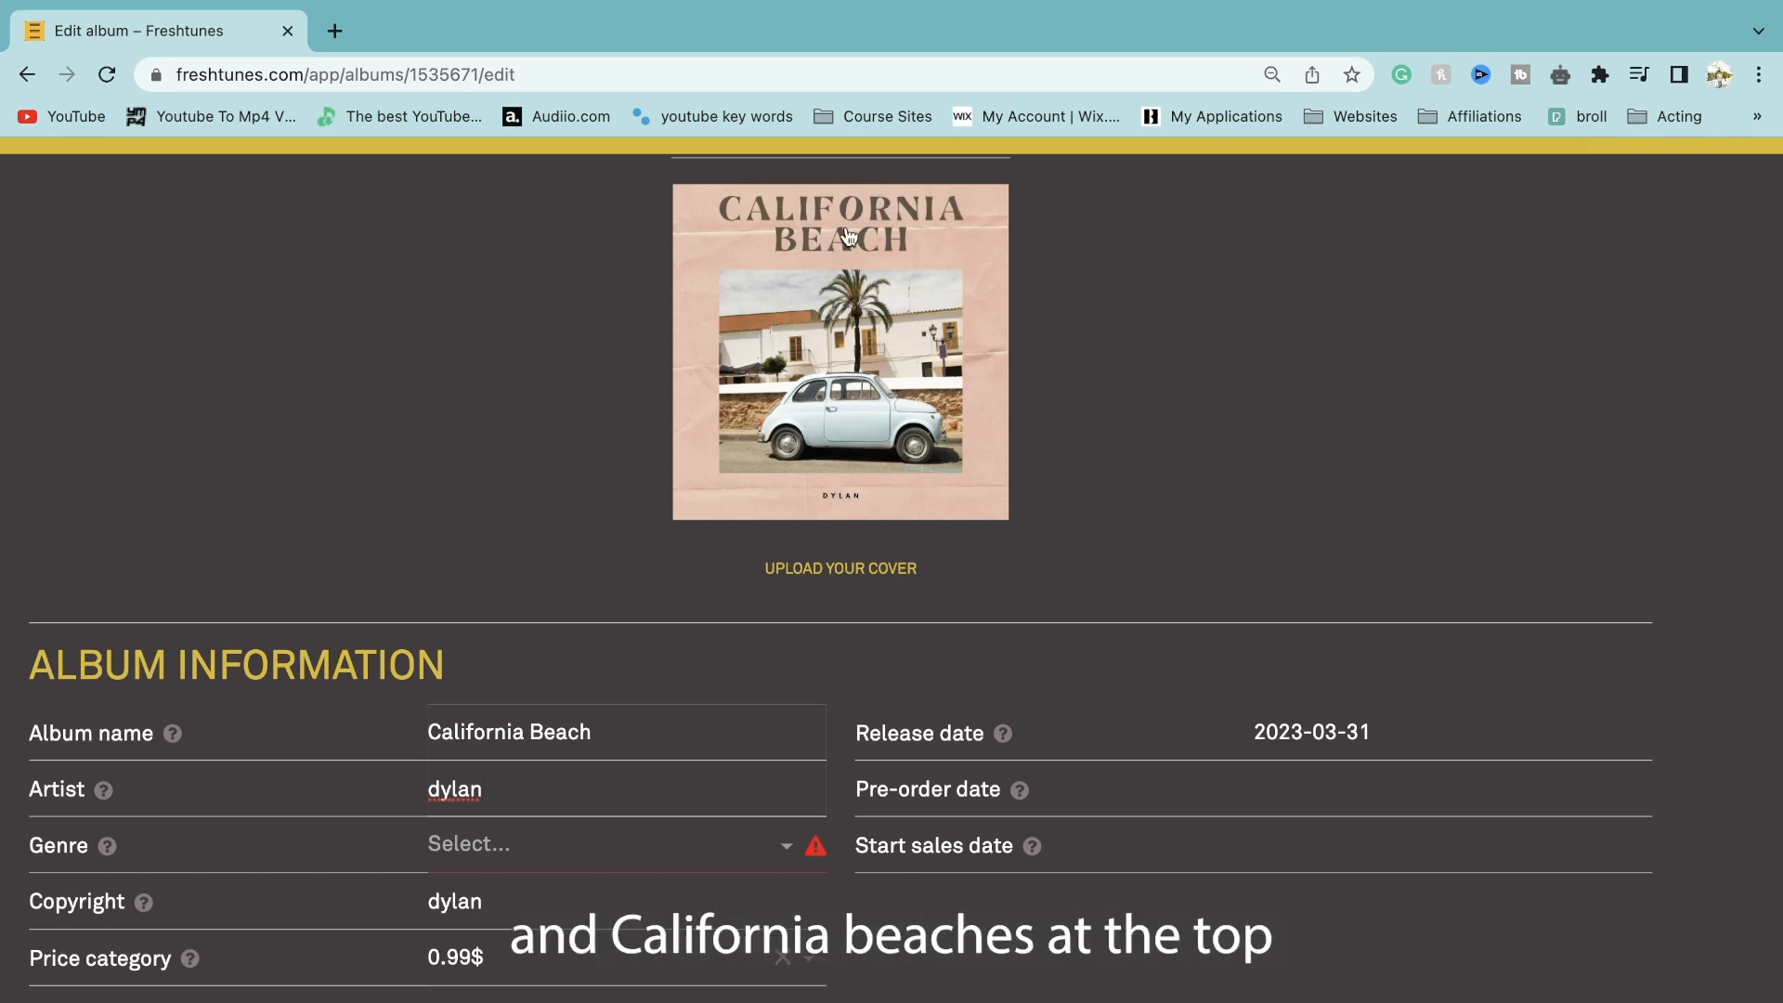
pyautogui.scroll(-2, 692, 493)
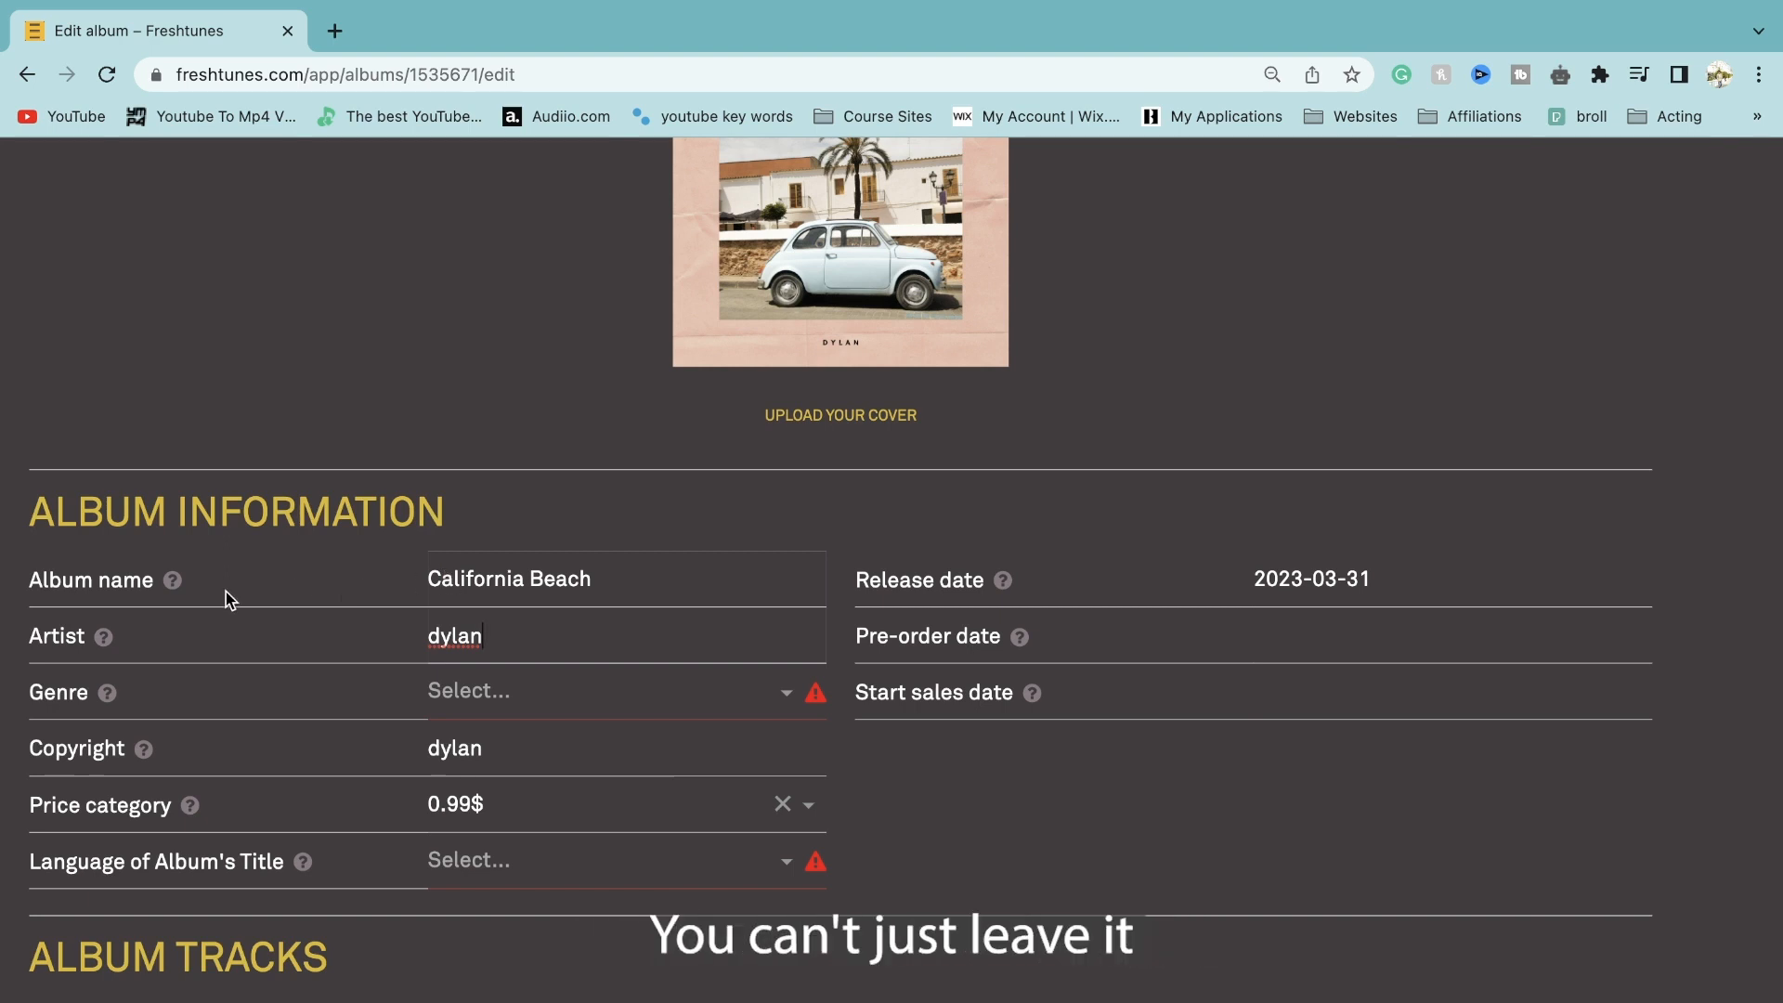
# Set the genre to Hip-Hop-Rap and the title language to Belarusian.
pyautogui.click(452, 708)
pyautogui.click(452, 744)
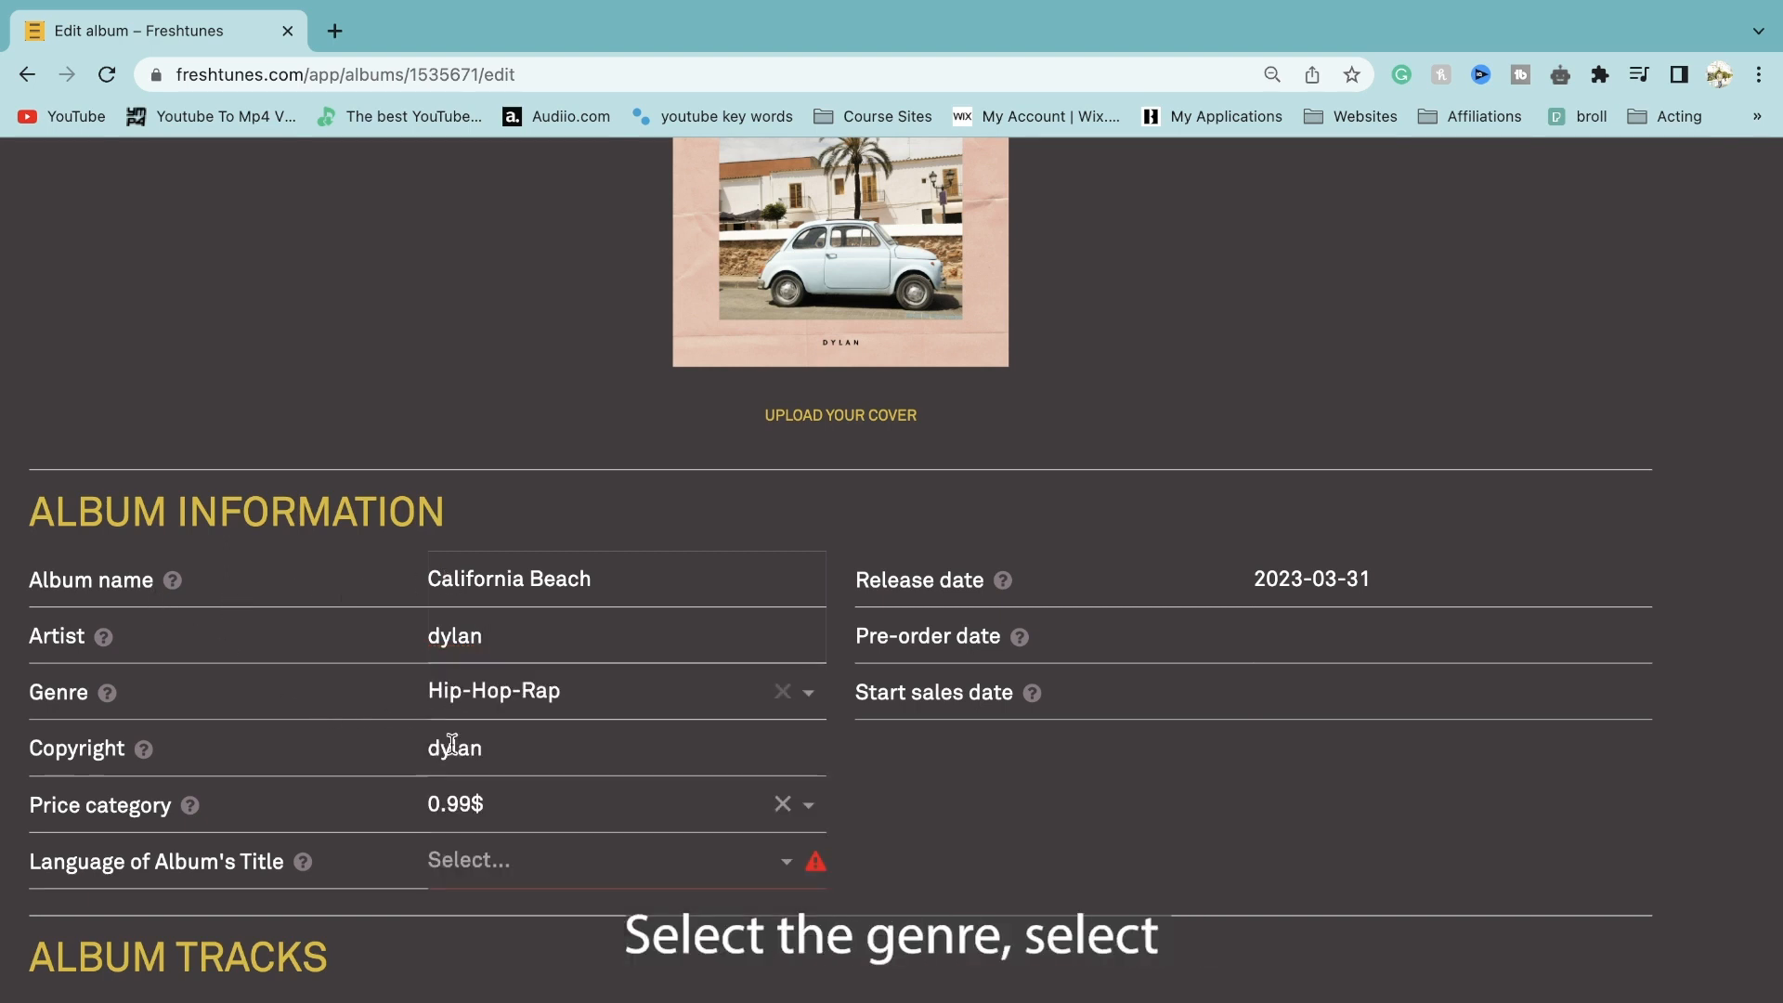
pyautogui.click(470, 860)
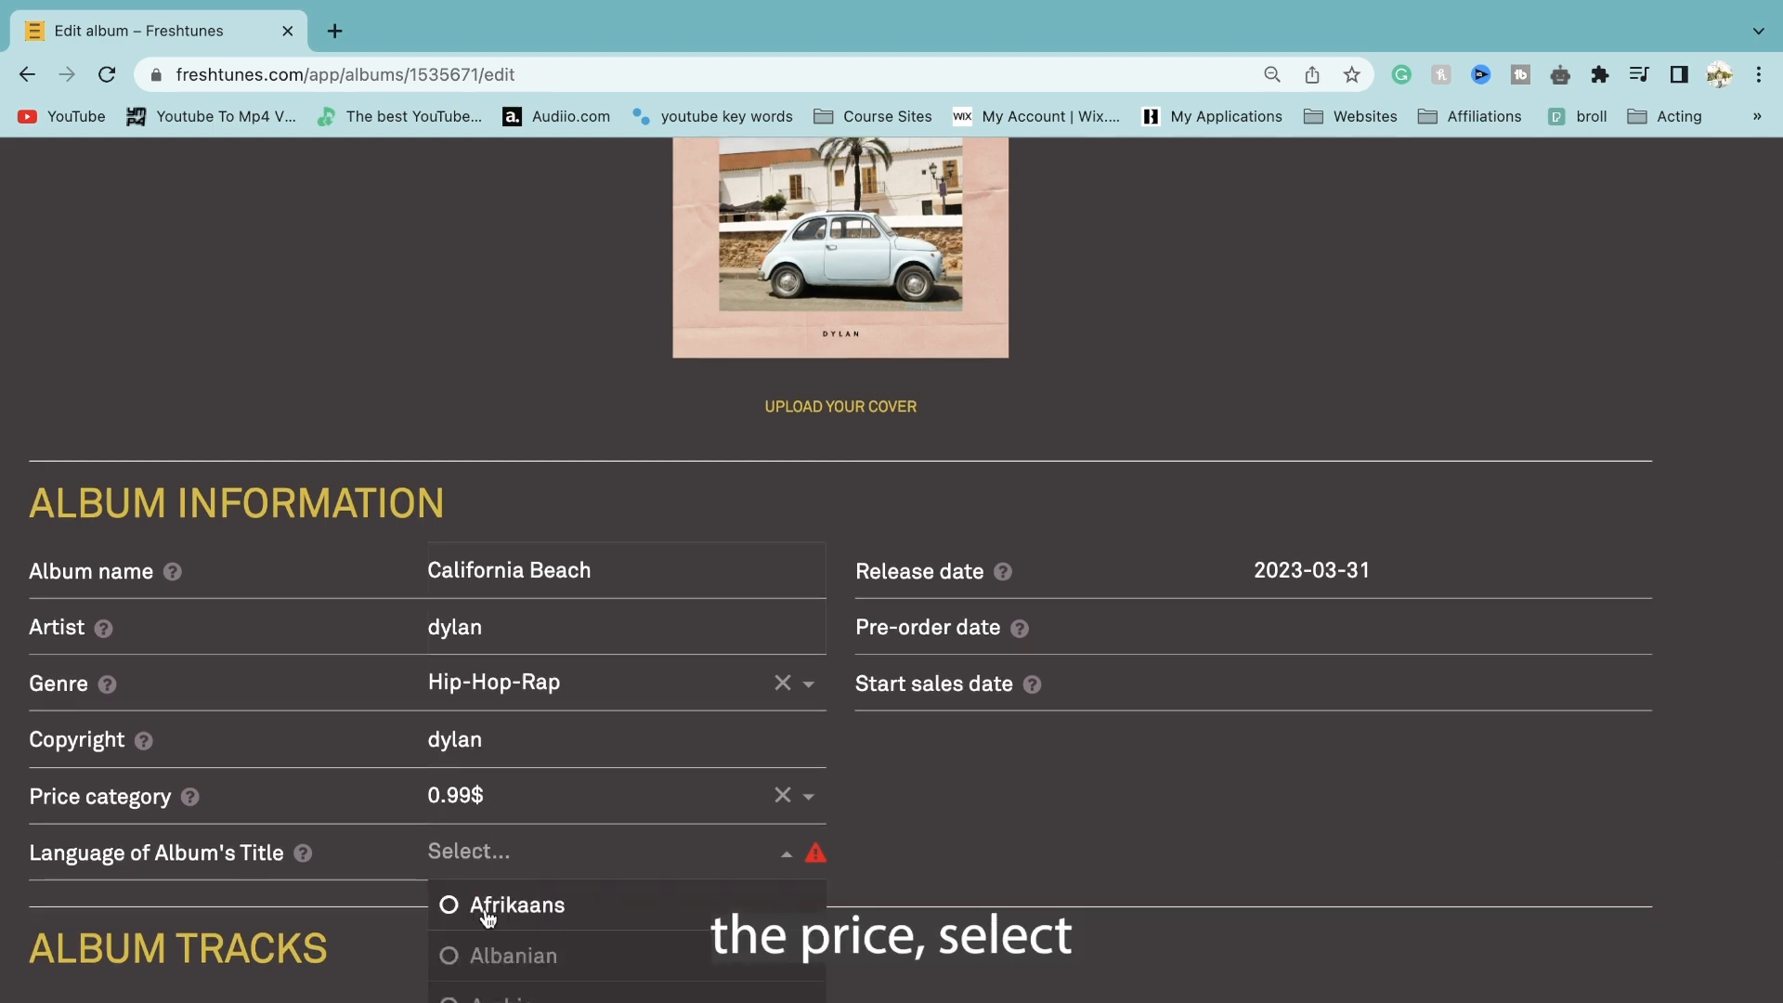
pyautogui.write('uni')
pyautogui.press('BackSpace')
pyautogui.press('BackSpace')
pyautogui.press('BackSpace')
pyautogui.write('b')
pyautogui.press('Return')
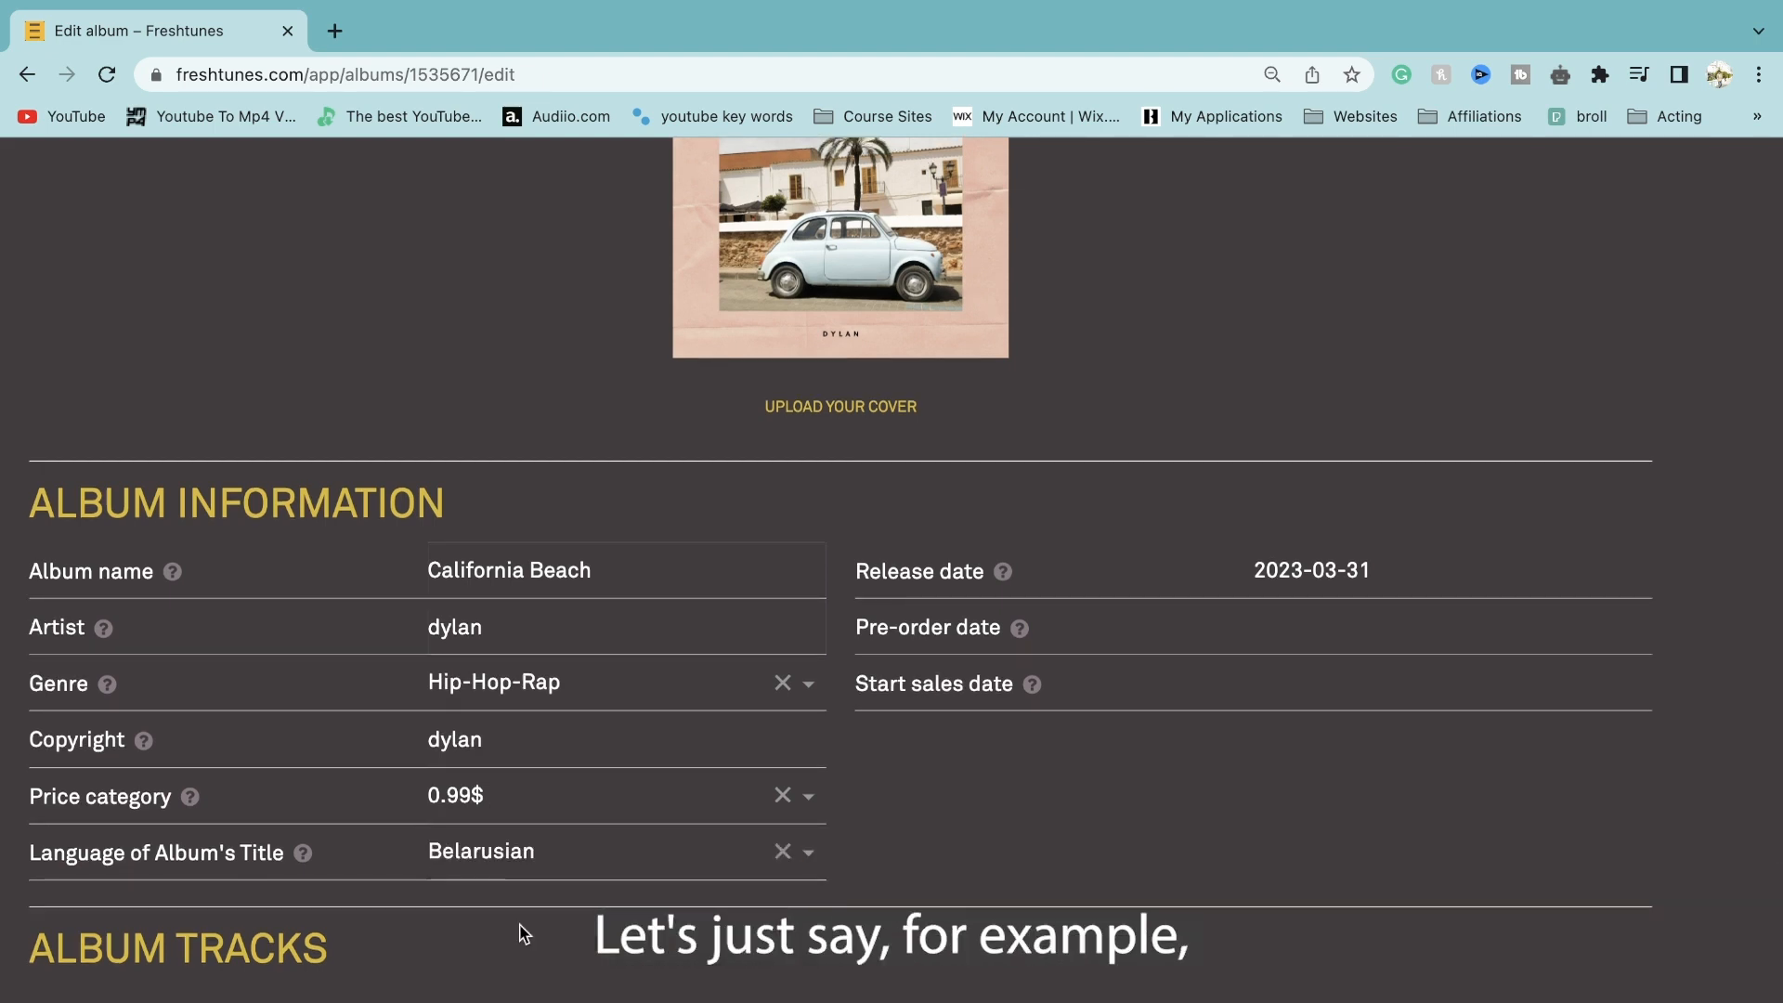
# Set the release date to 21 April 2023 and select track 1's current name.
pyautogui.click(1308, 555)
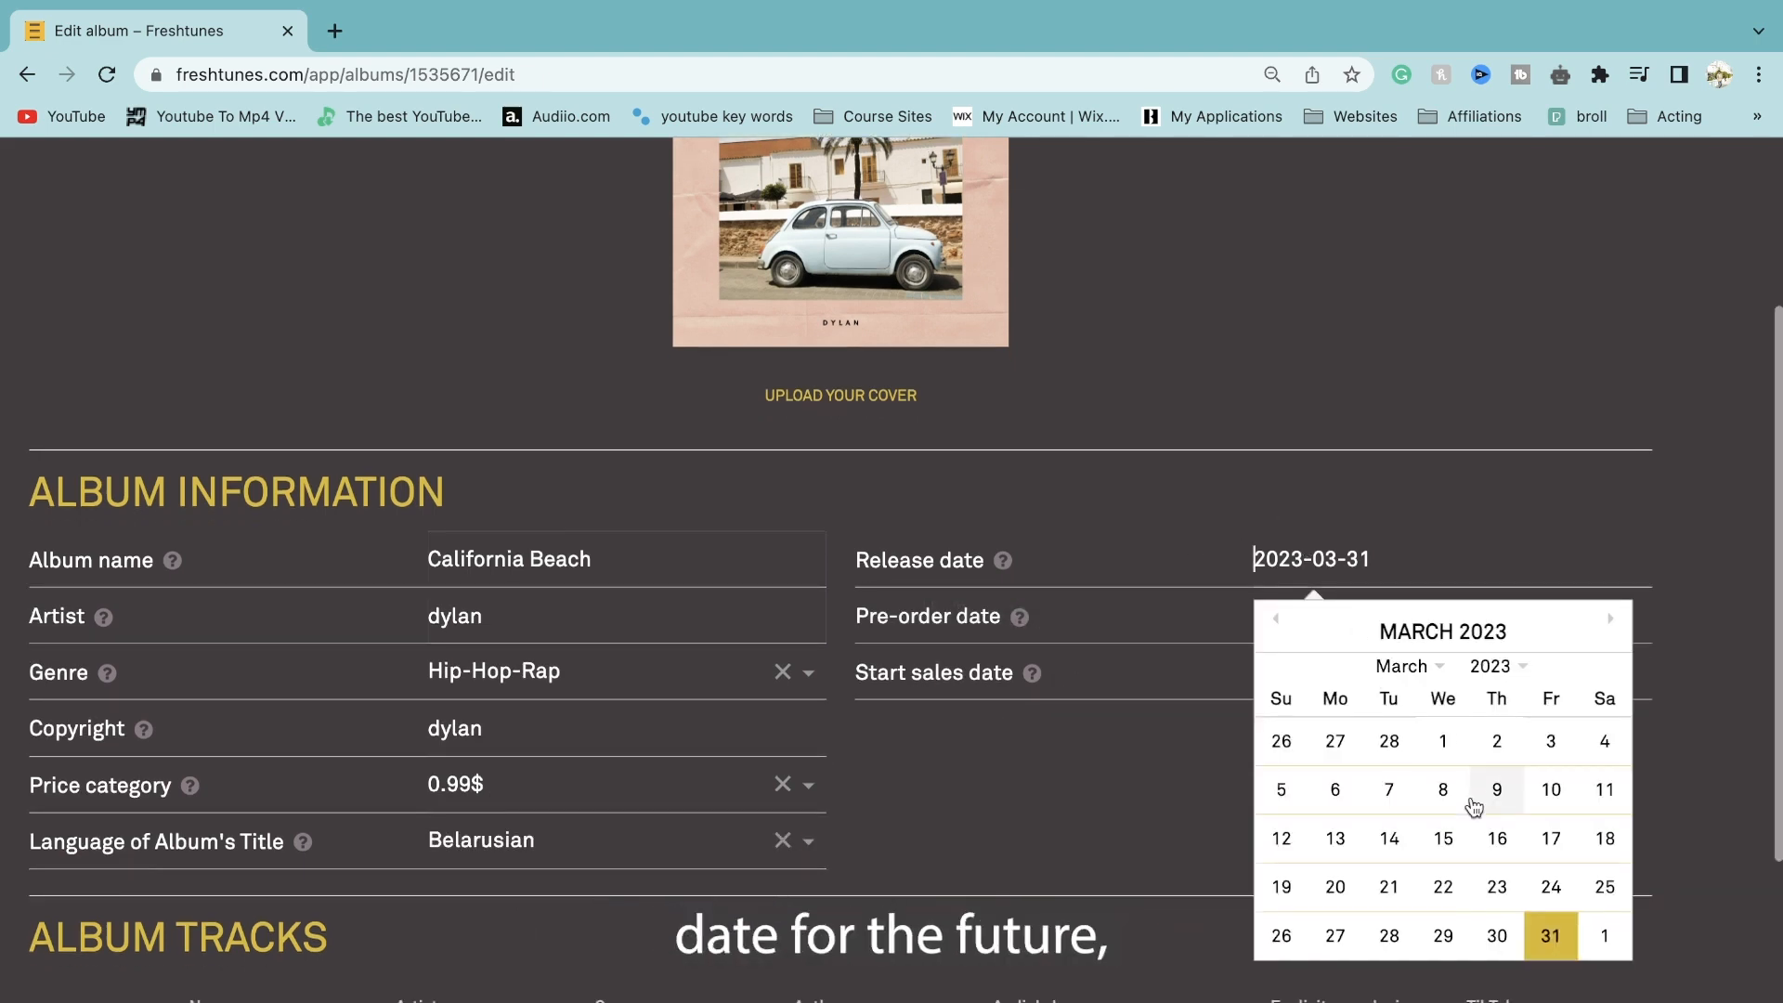
pyautogui.scroll(-2, 1472, 806)
pyautogui.click(1613, 508)
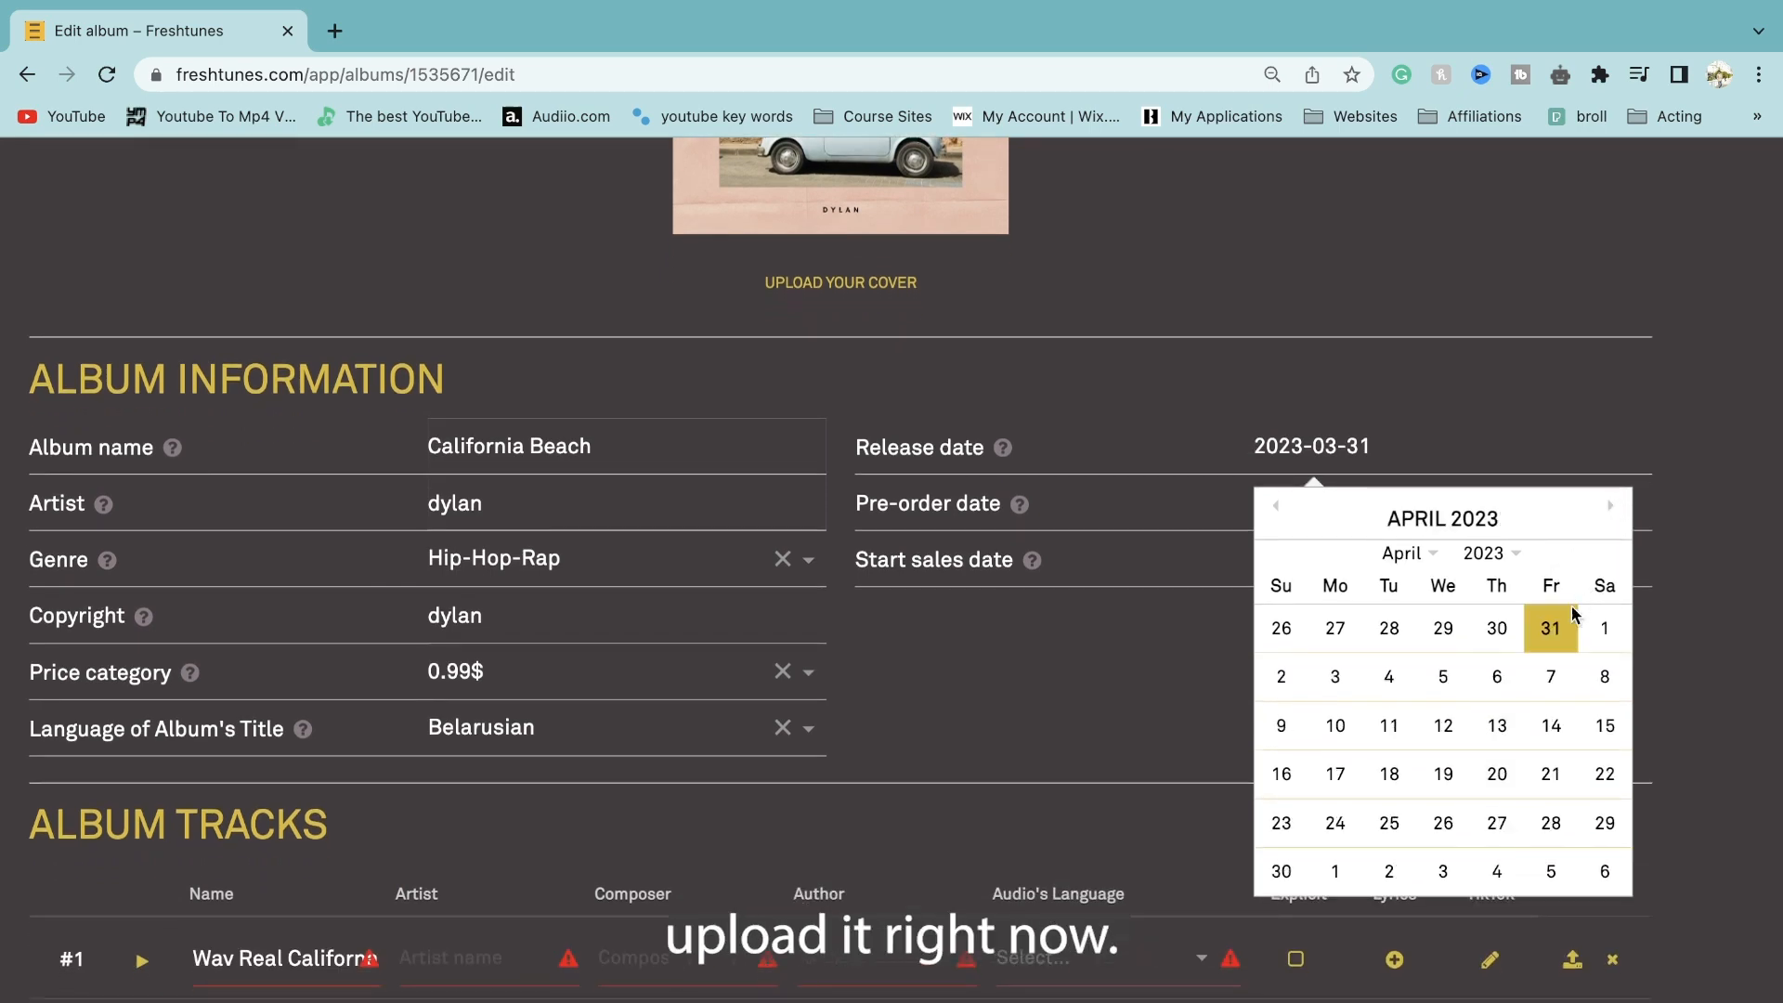
pyautogui.click(1551, 774)
pyautogui.scroll(-3, 1210, 713)
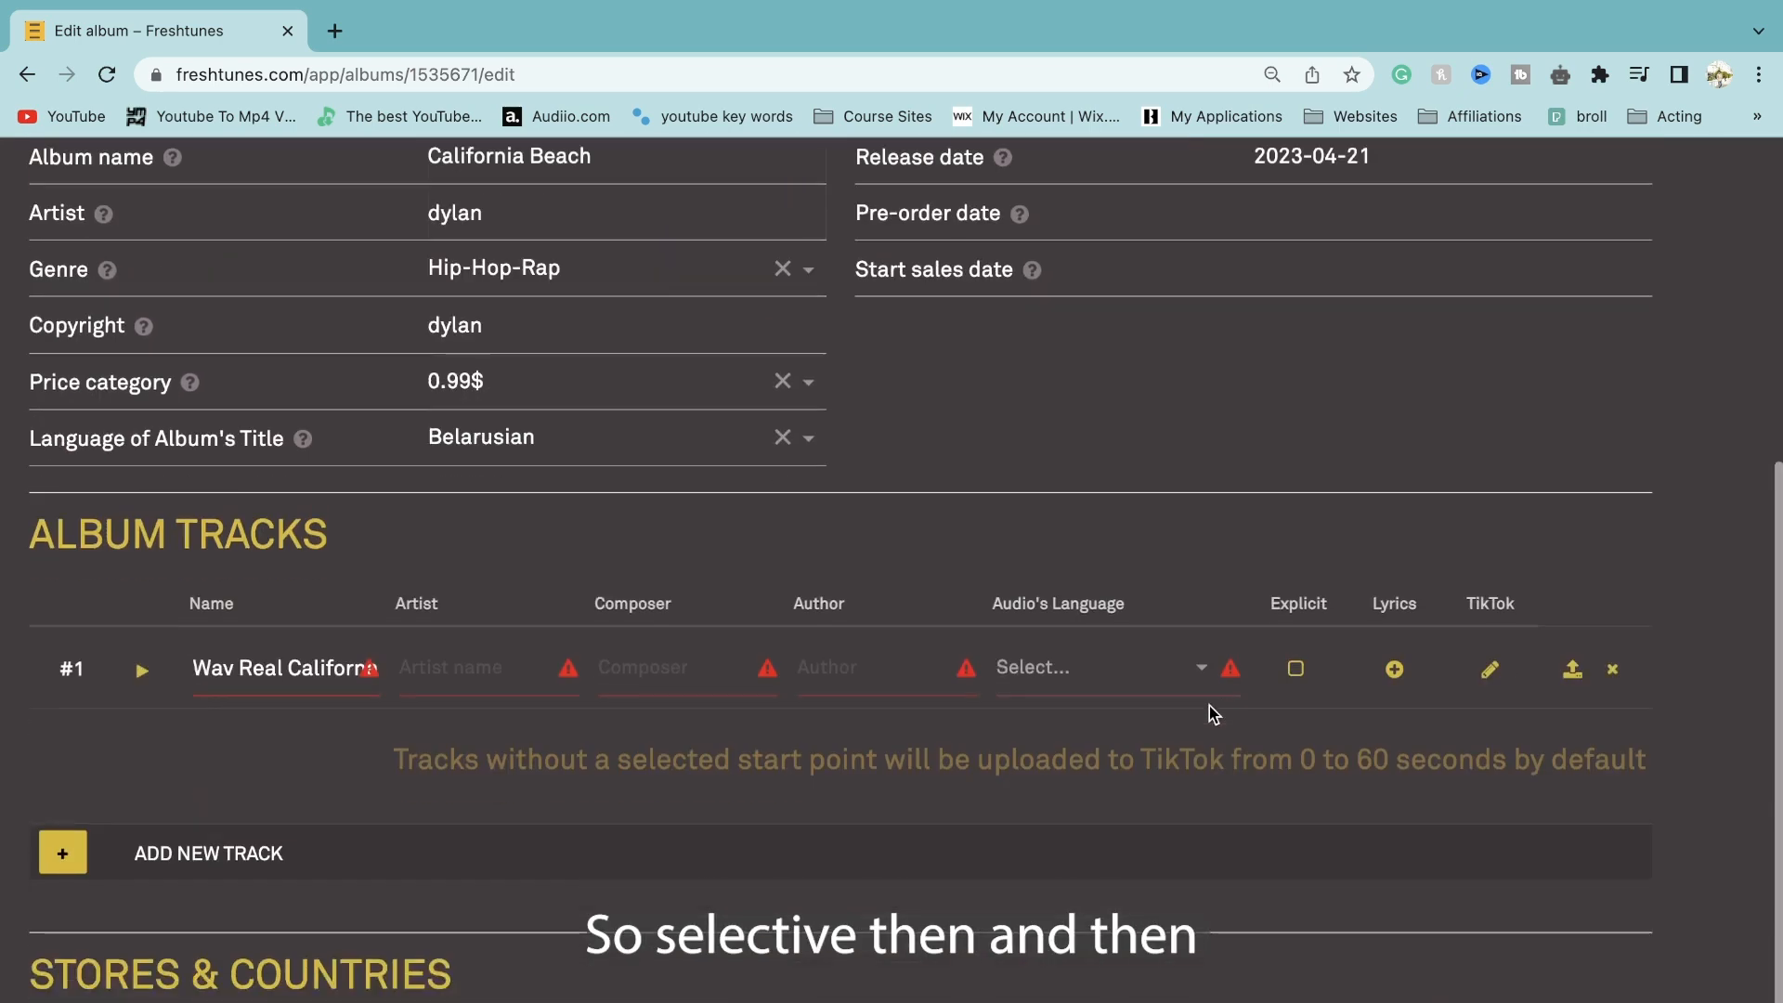
pyautogui.scroll(1, 214, 736)
pyautogui.moveTo(197, 751); pyautogui.dragTo(449, 745)
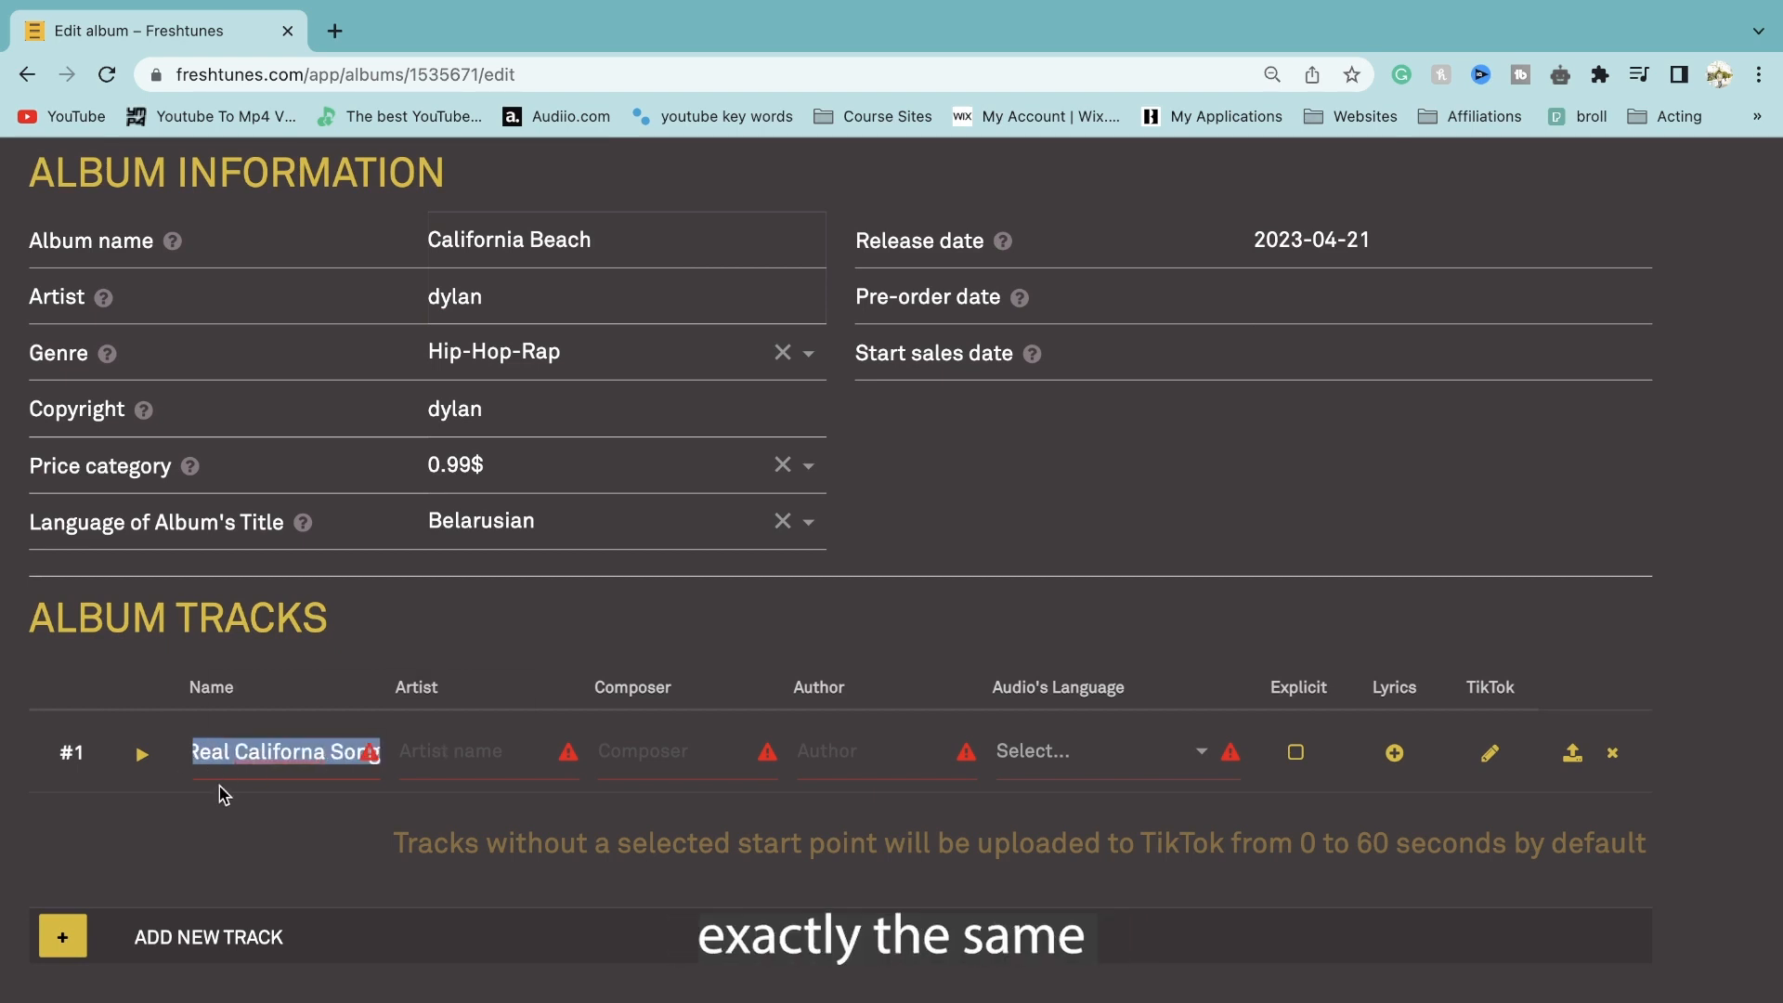
# Name track 1 'California Beach' and enter its artist and two composer credits.
pyautogui.write('cal')
pyautogui.click(325, 830)
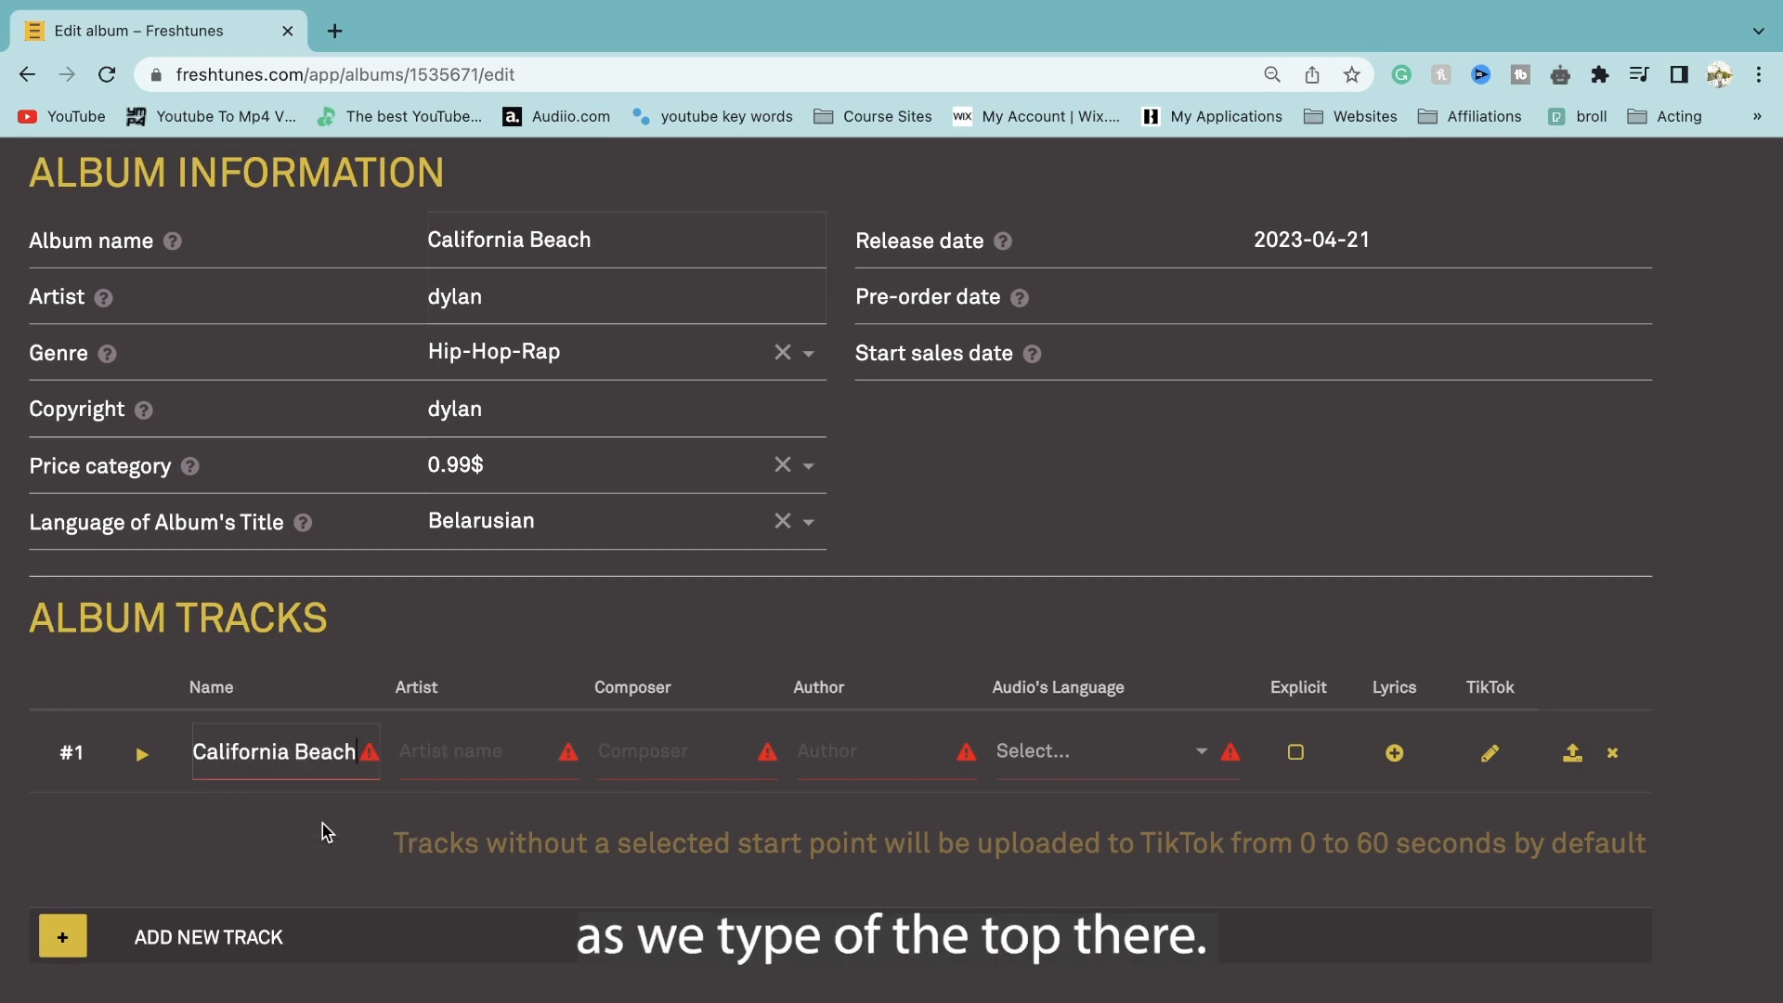
pyautogui.write('d')
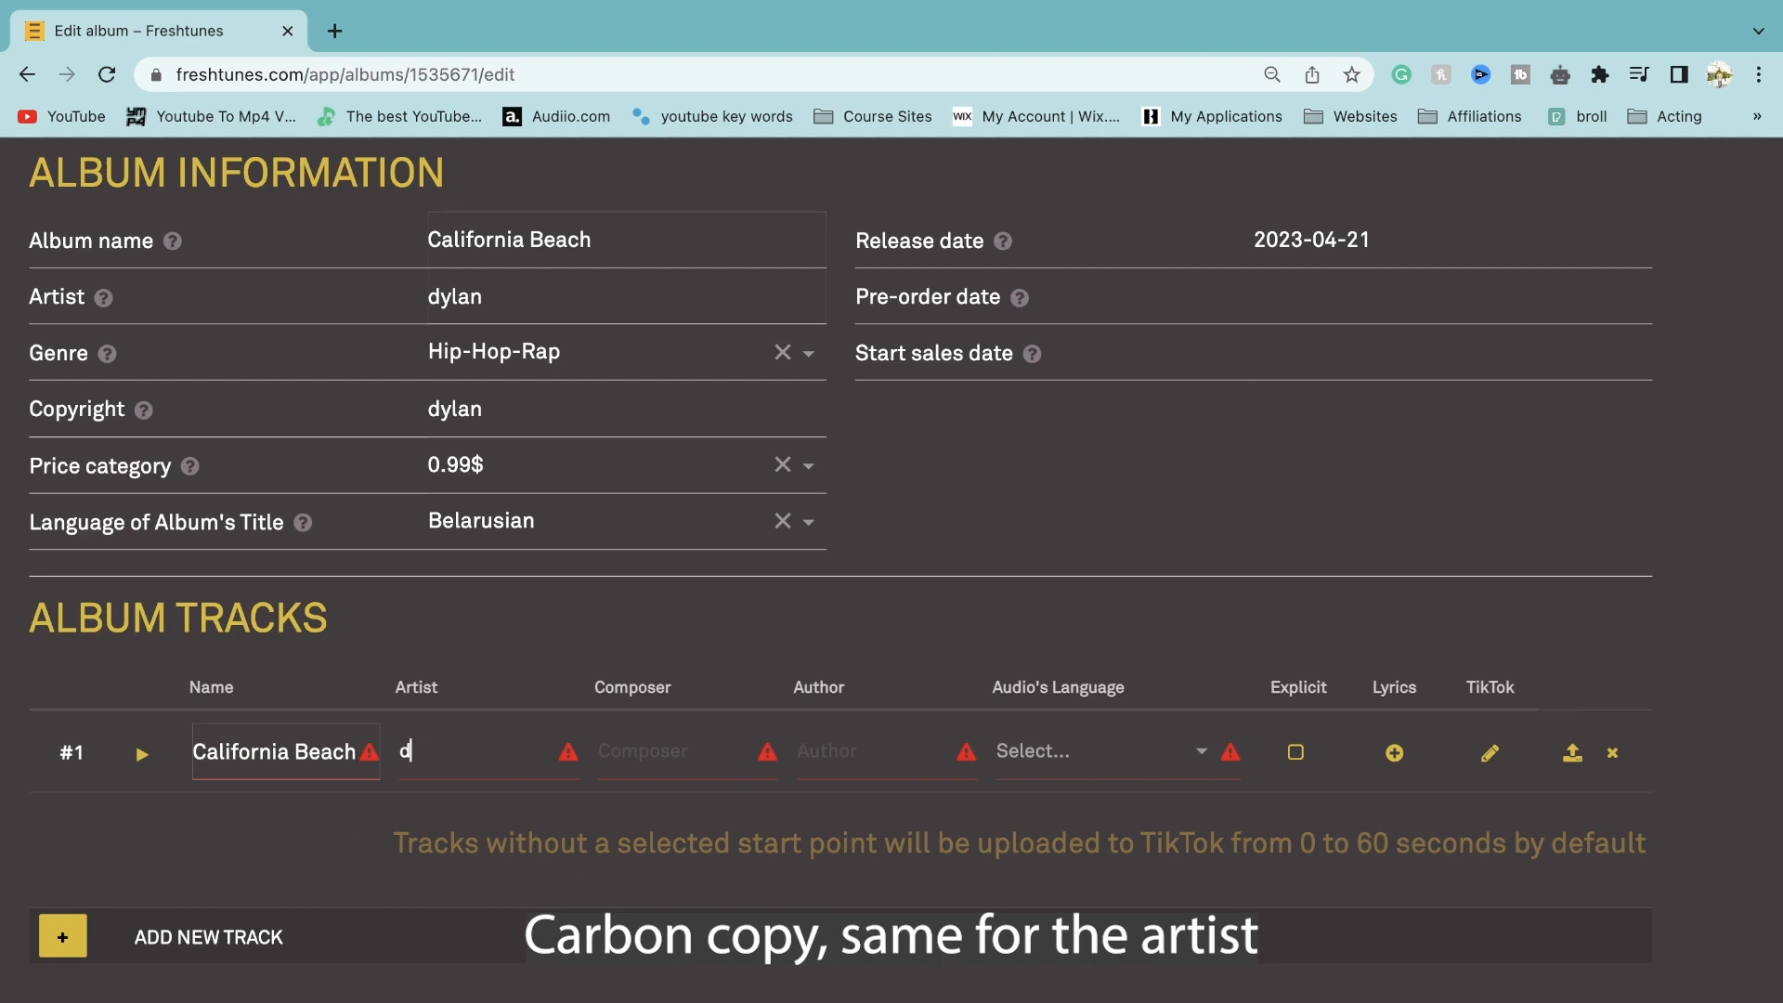
pyautogui.write('ylan')
pyautogui.click(733, 776)
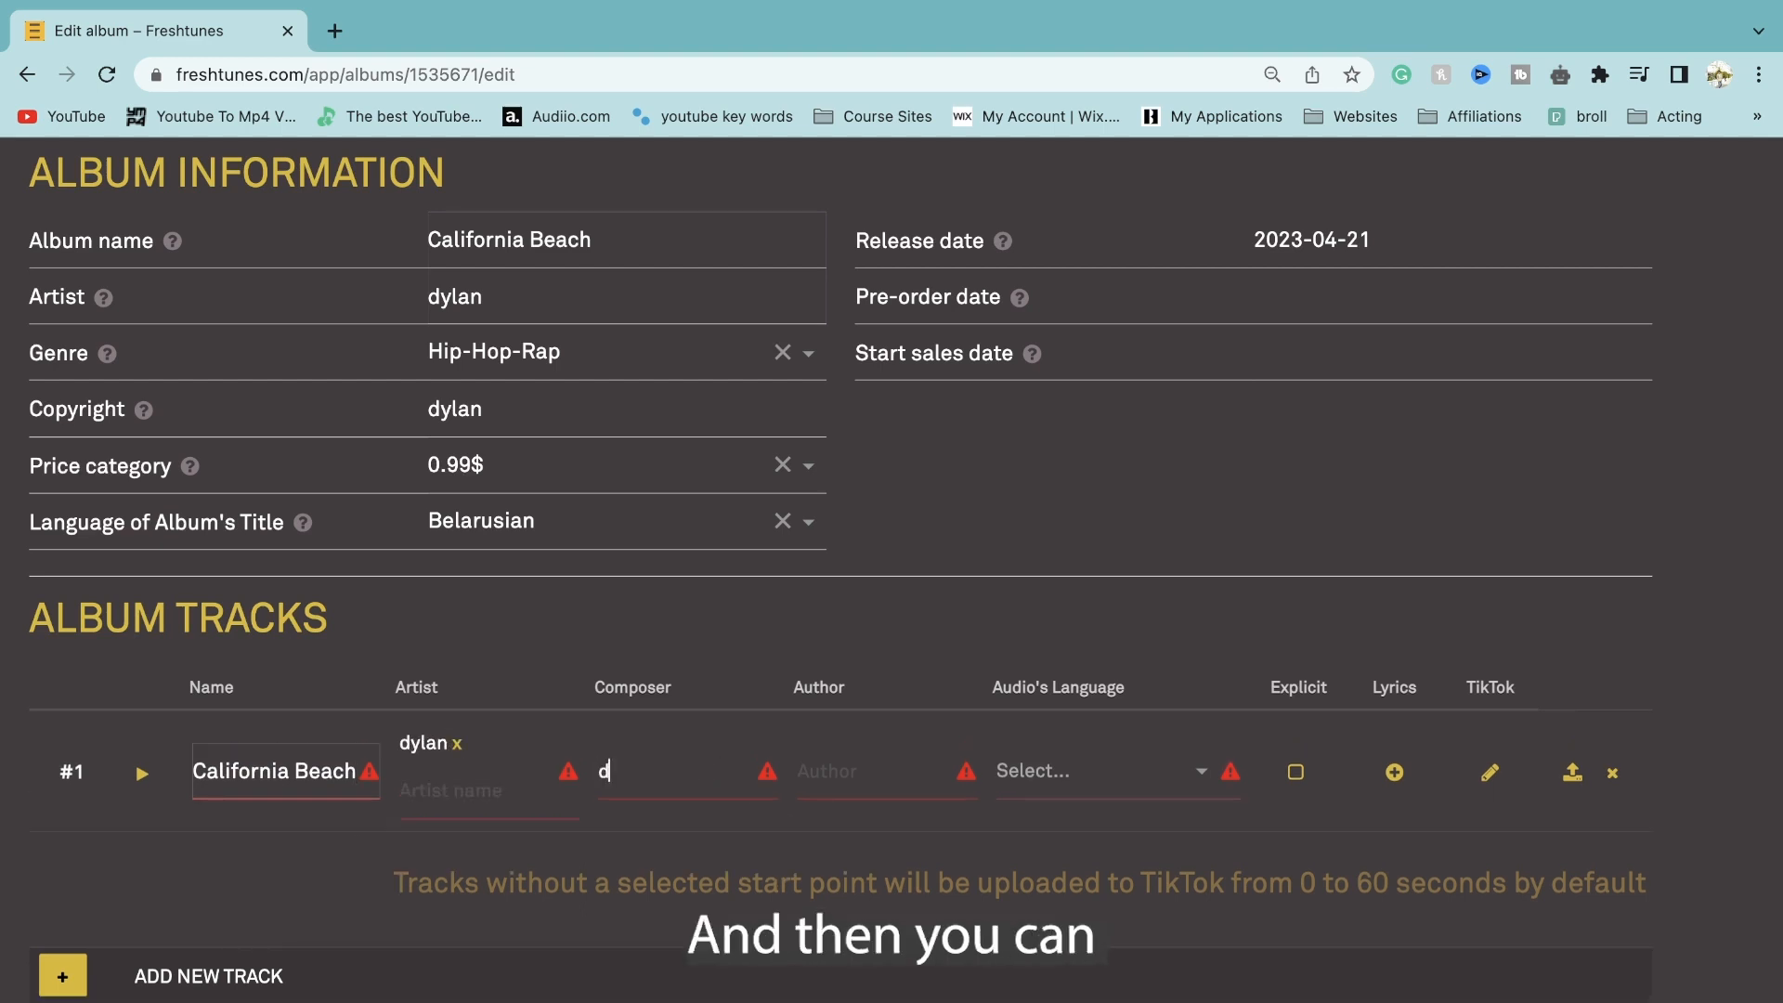
pyautogui.write('dylan')
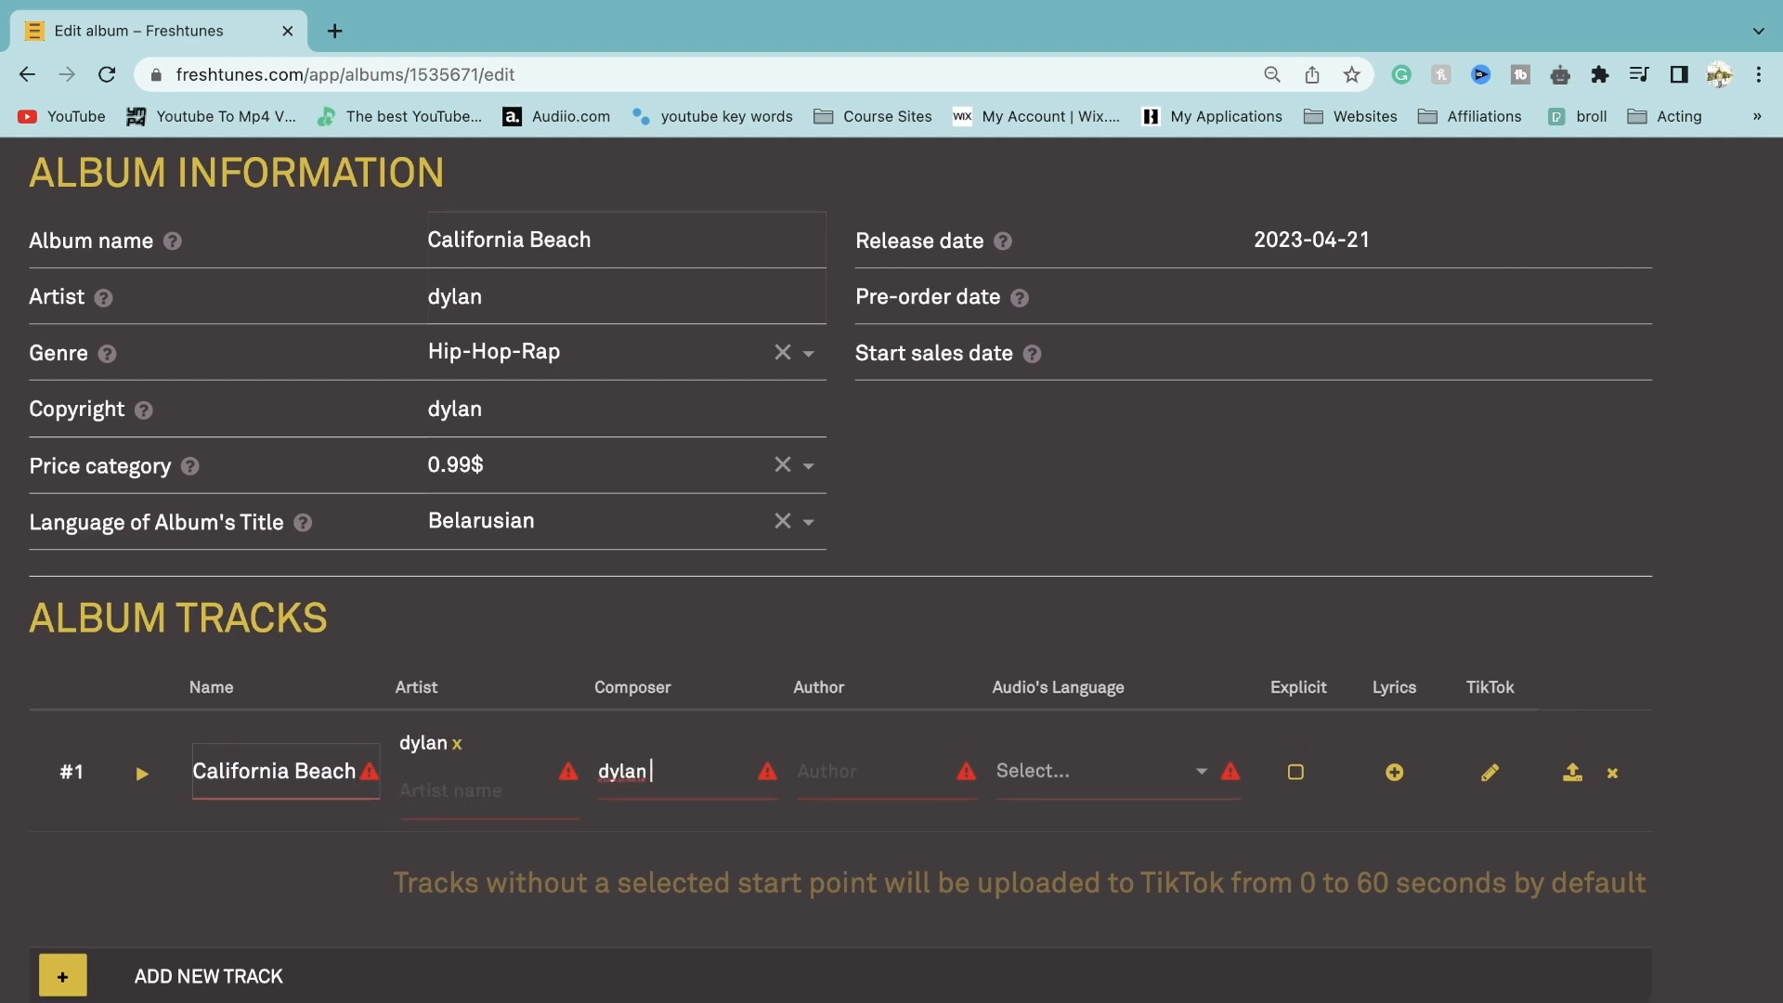
pyautogui.press('Return')
pyautogui.write('bill')
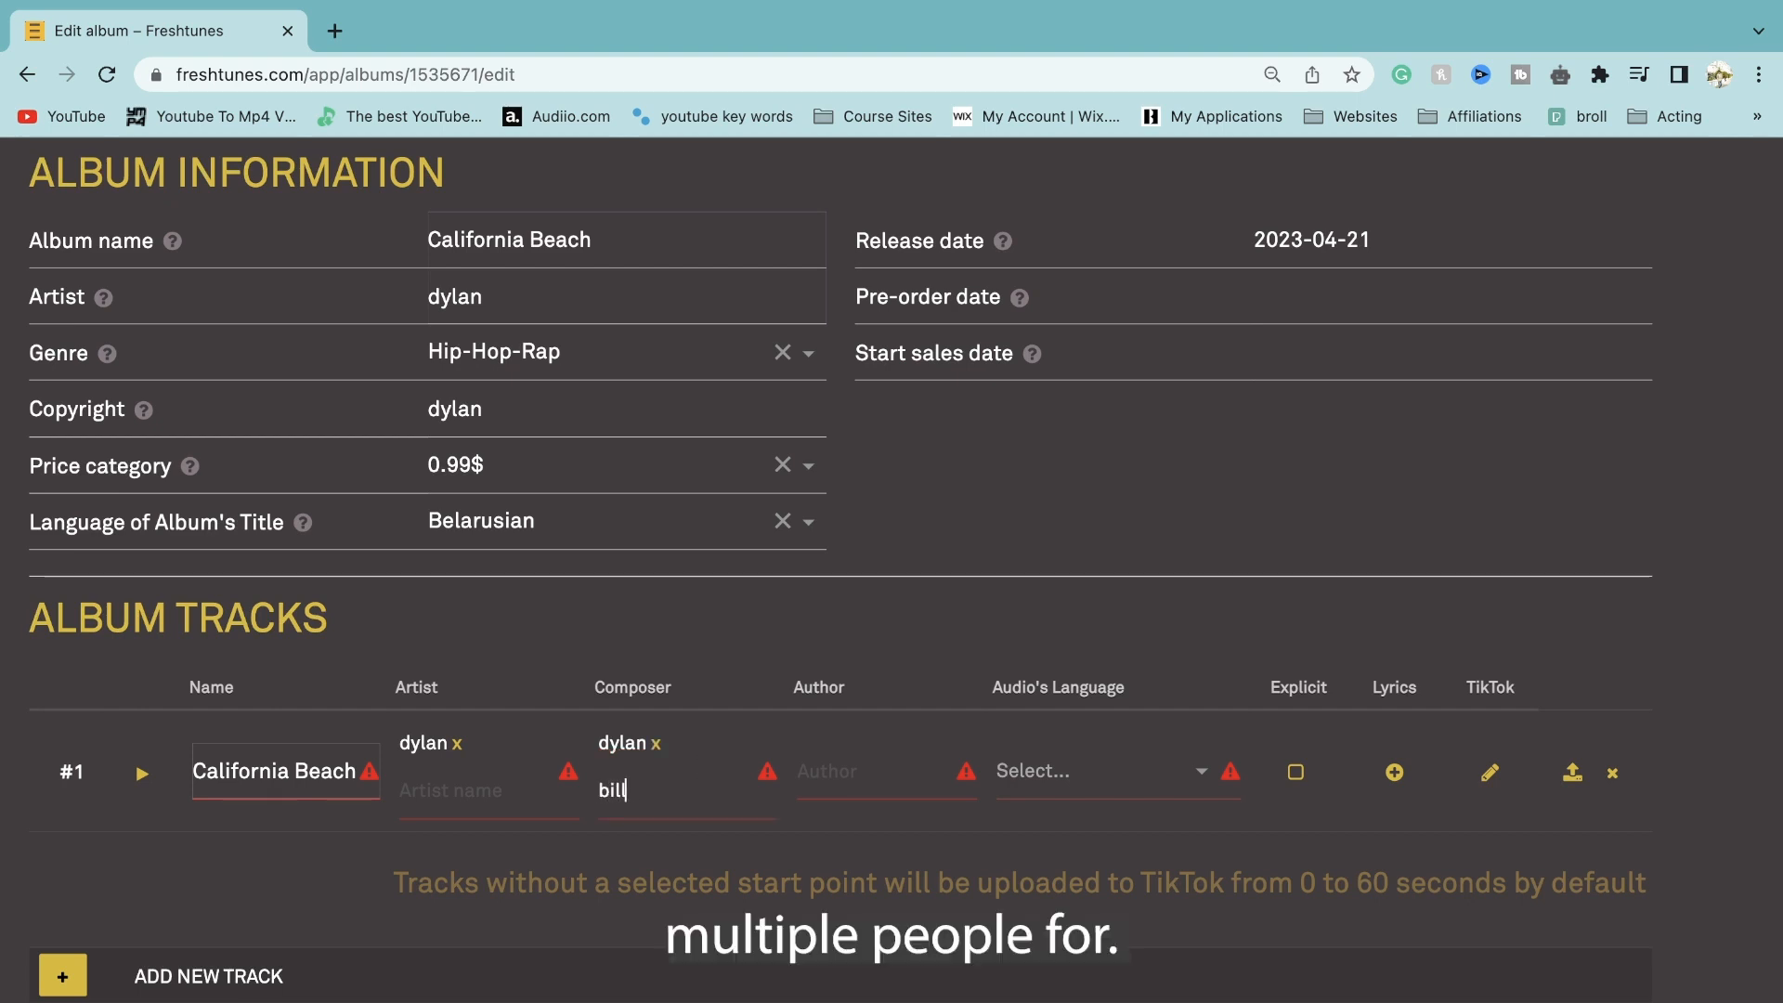
pyautogui.write('y gotf')
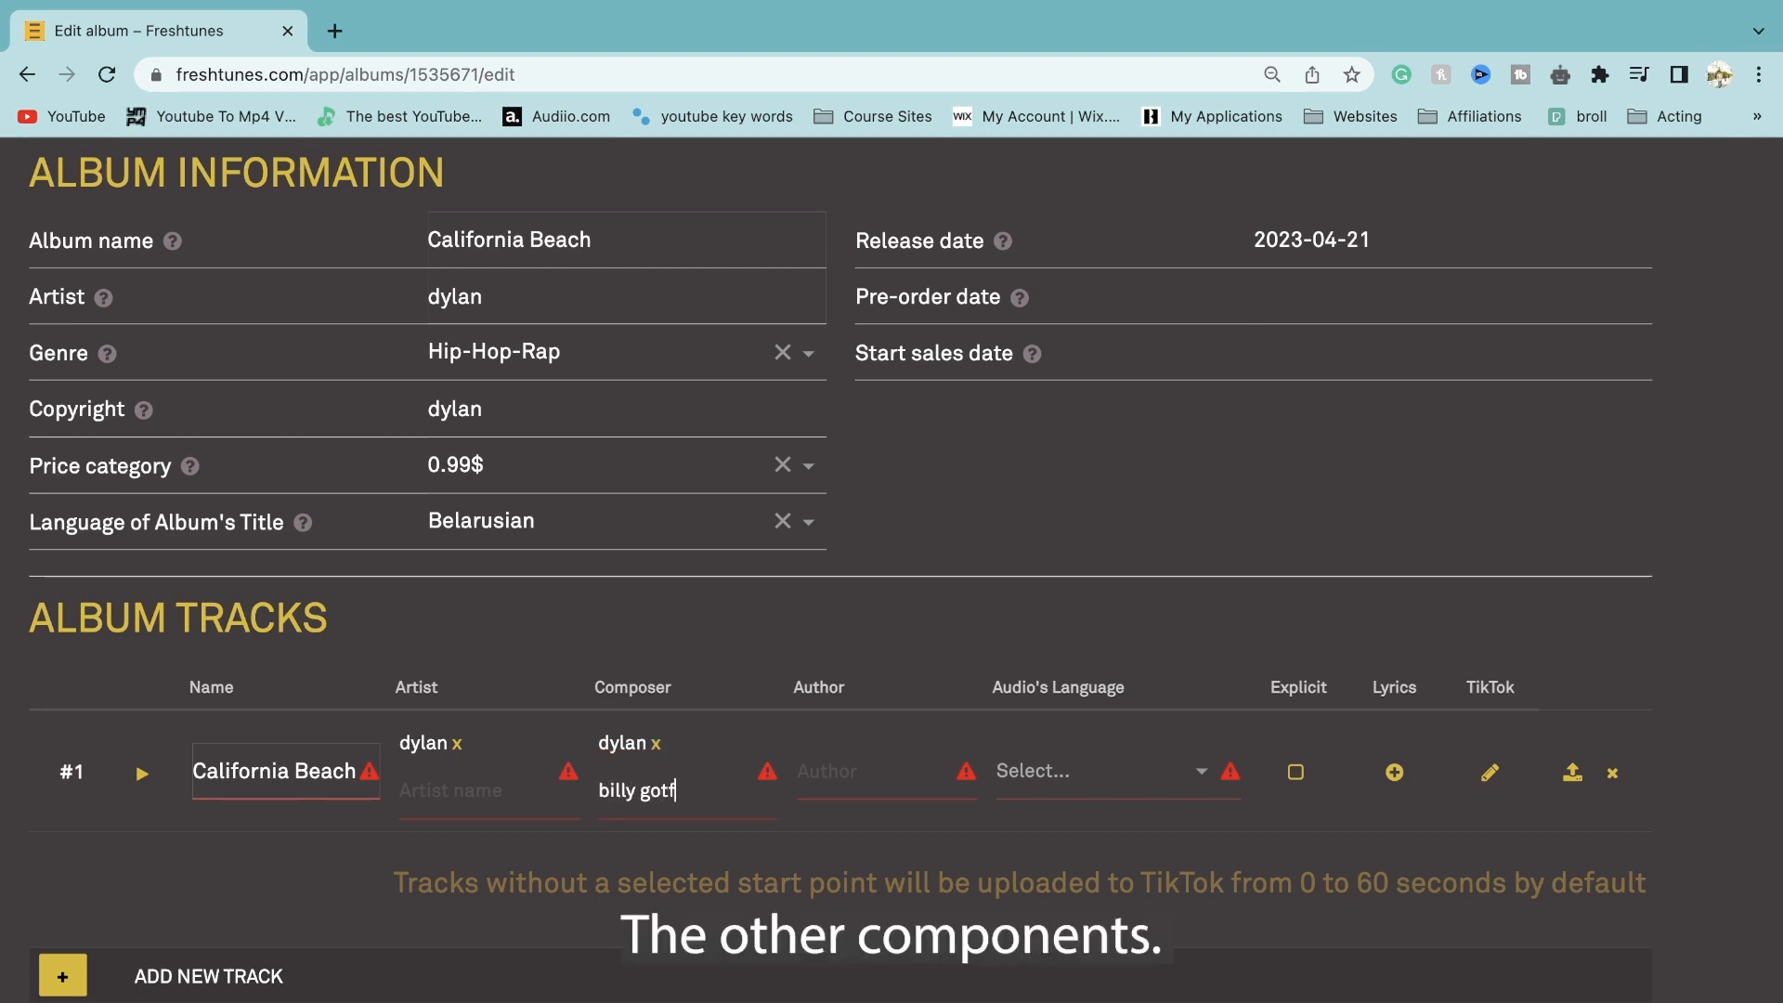
pyautogui.write('s')
pyautogui.press('Return')
# Add the track's author credit and set its audio language to Afrikaans.
pyautogui.click(899, 793)
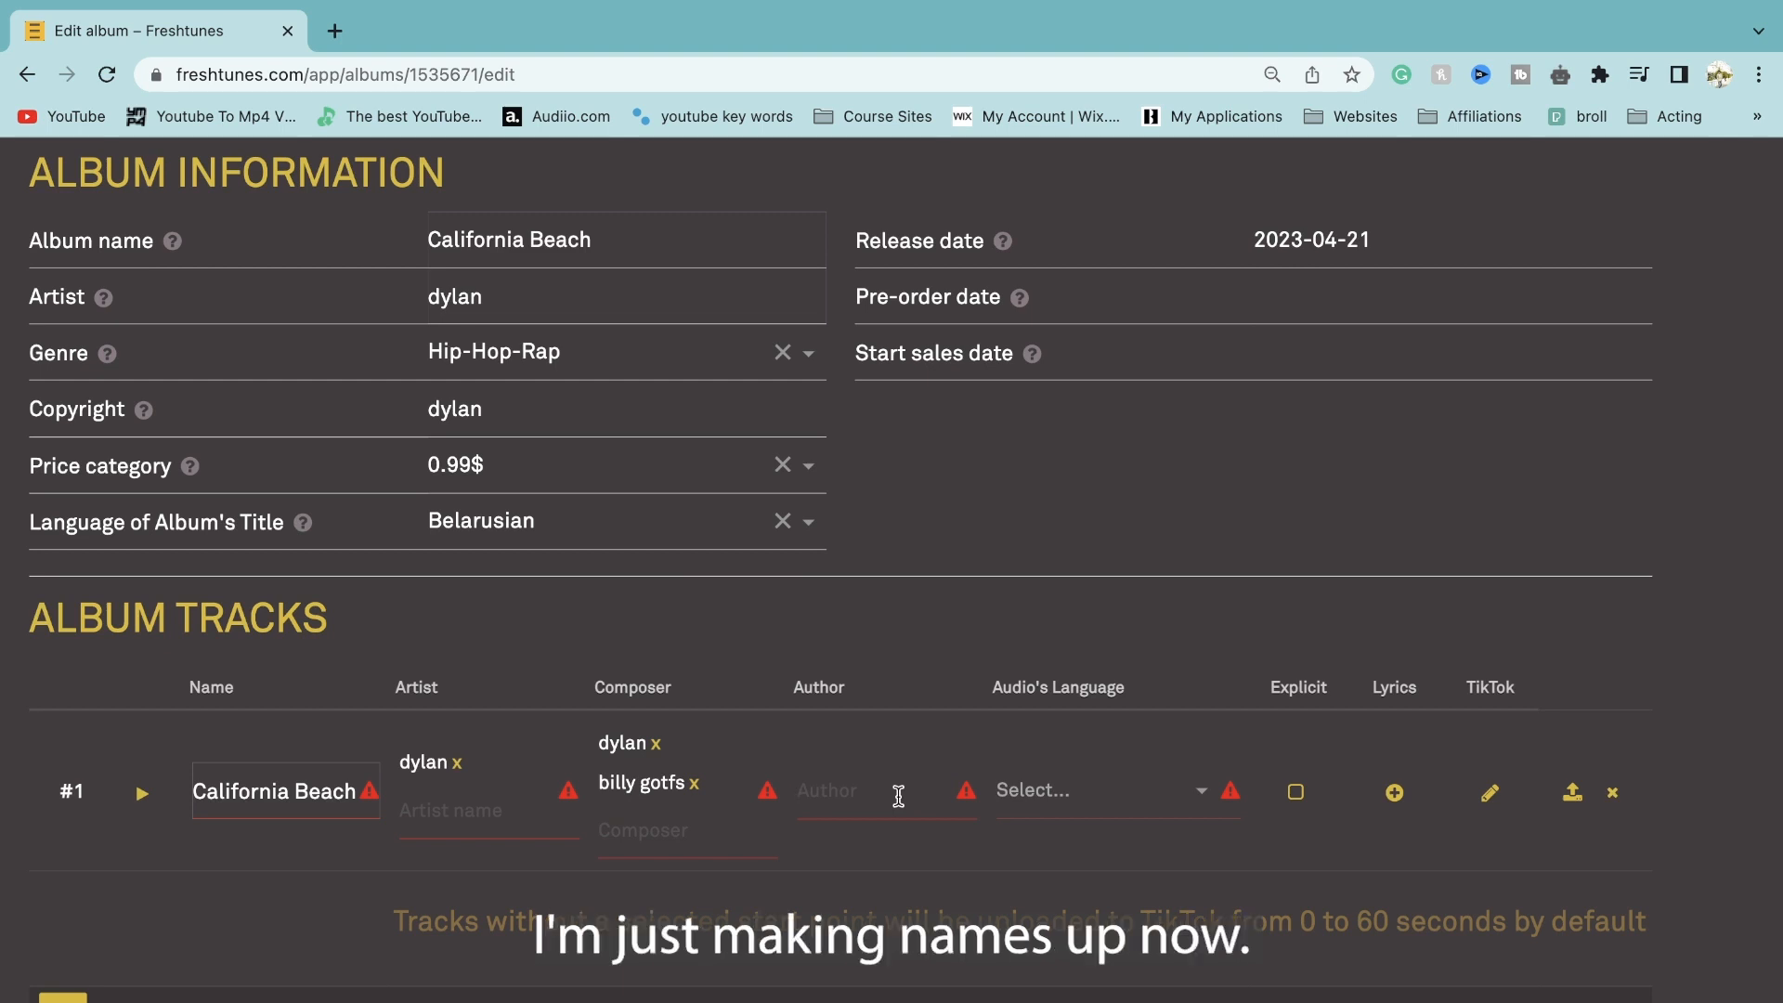
pyautogui.write('harry tnone')
pyautogui.press('Return')
pyautogui.click(1155, 780)
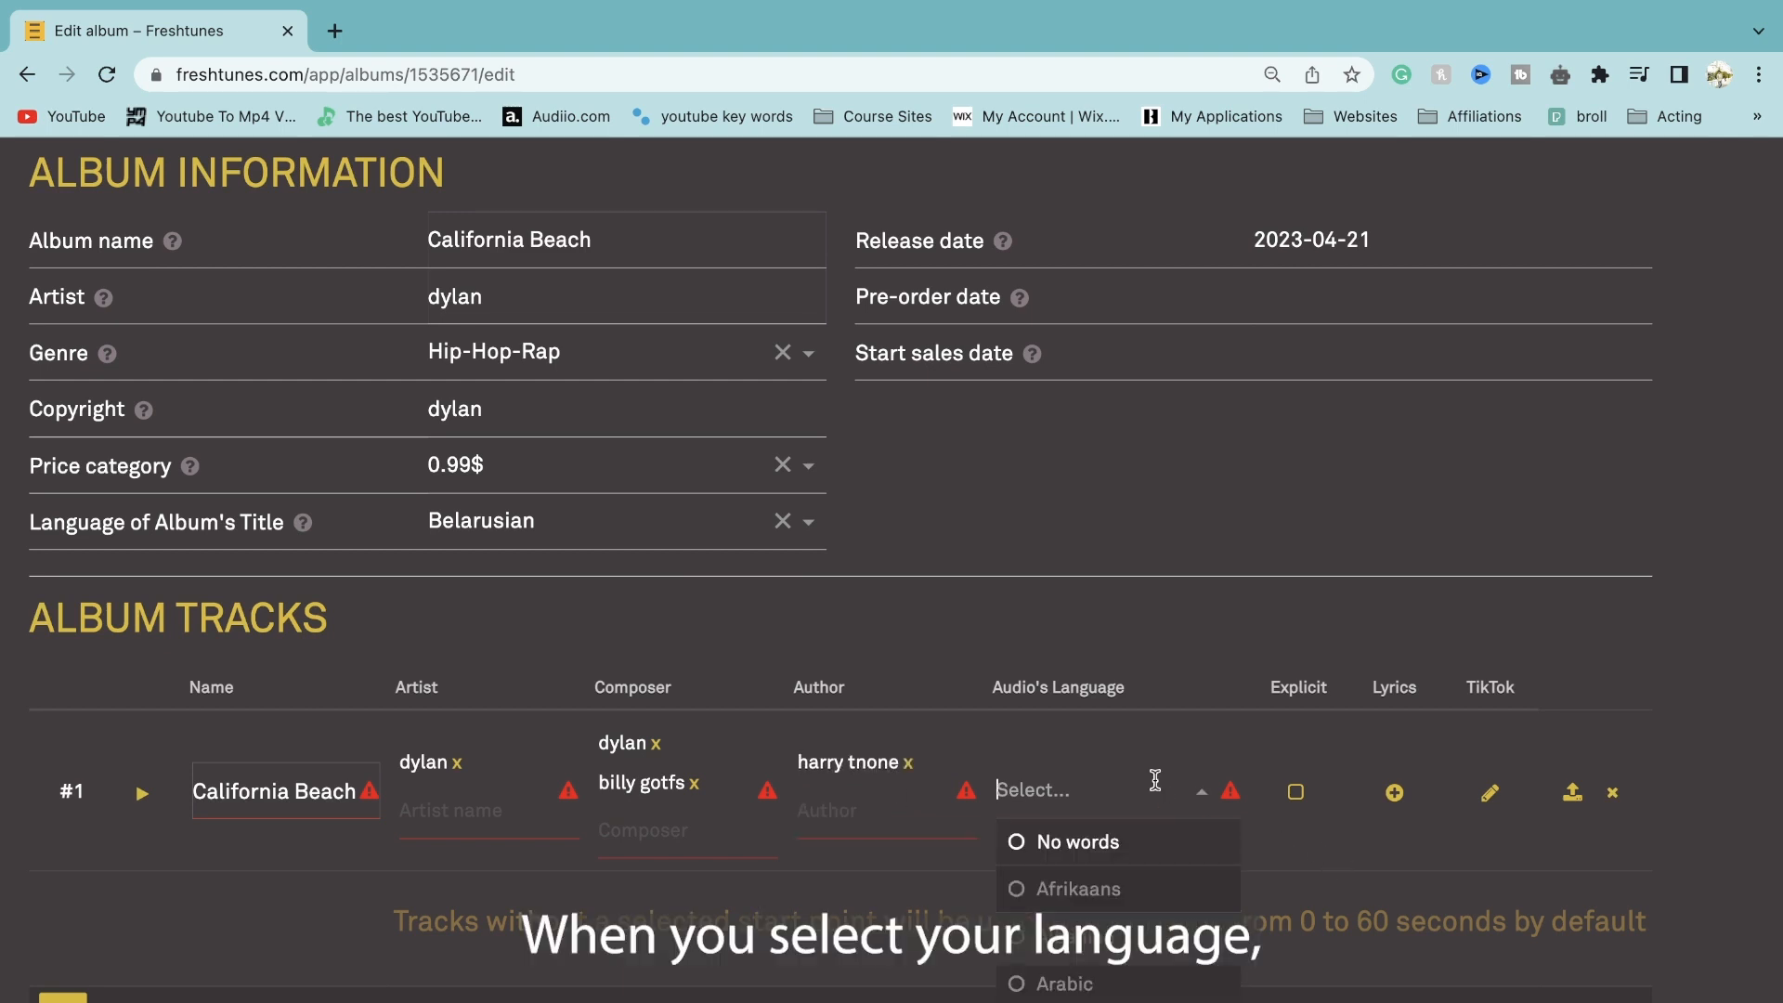
pyautogui.click(1096, 894)
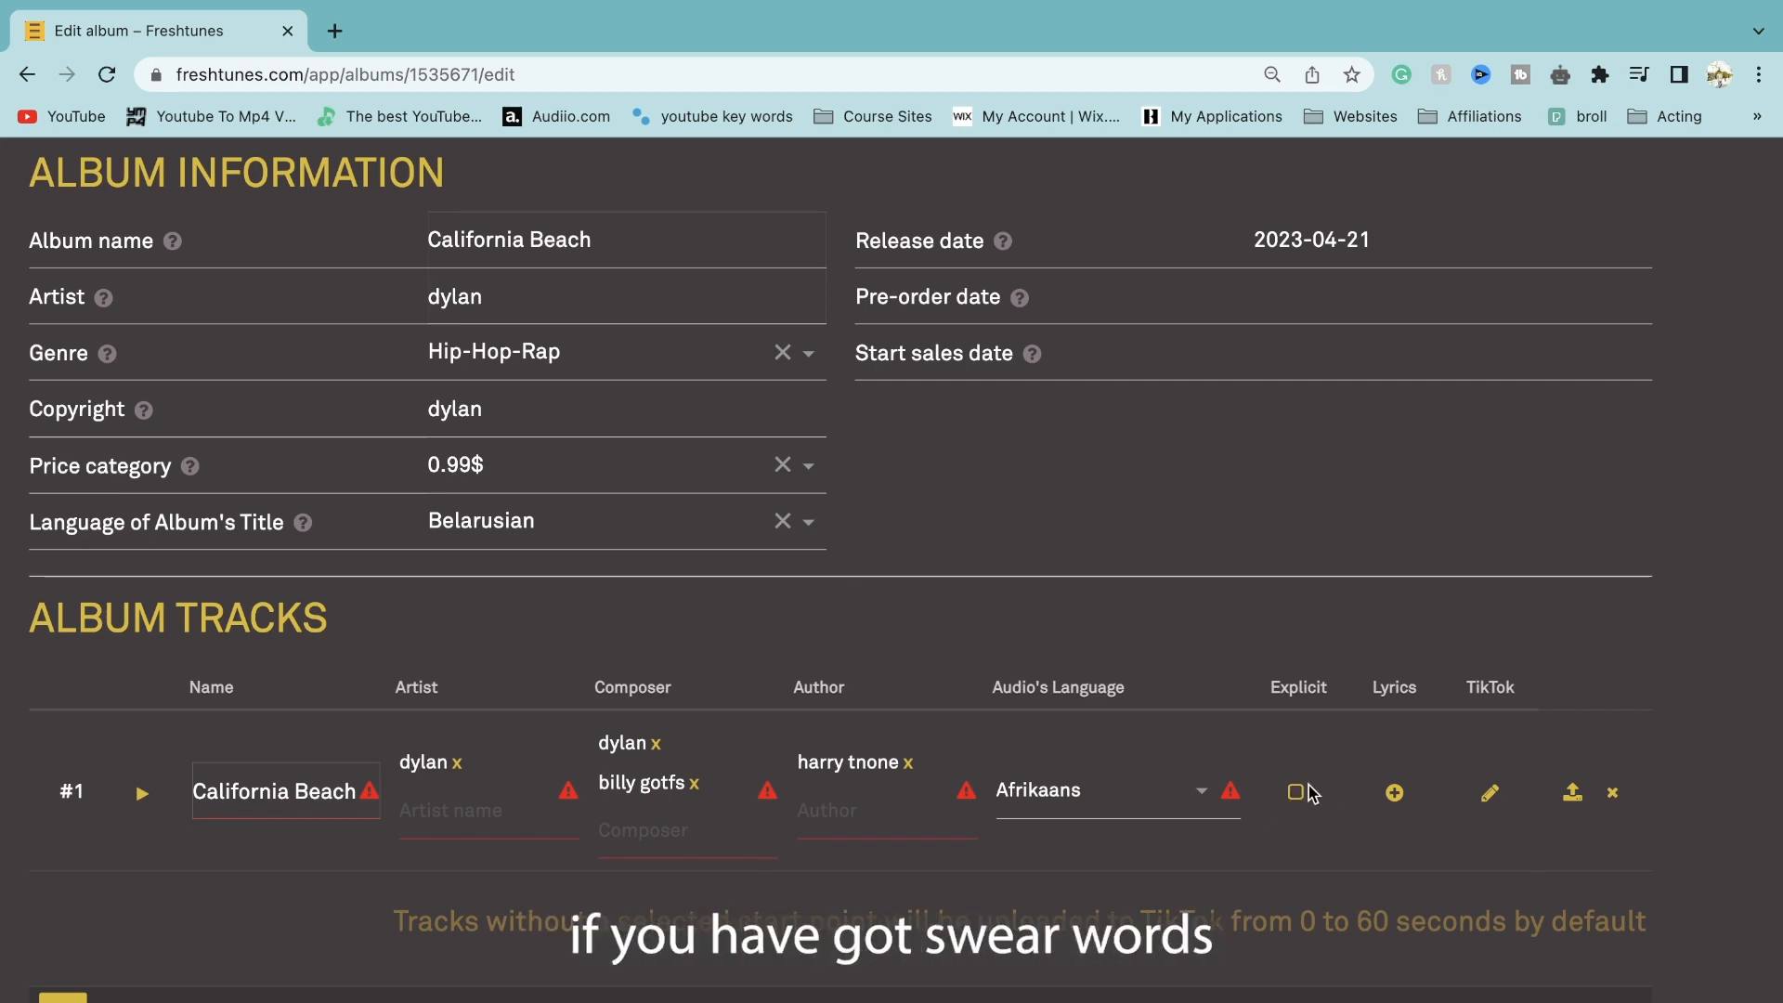
# Keep all store platforms selected under Stores & Countries and submit the album.
pyautogui.scroll(-4, 1310, 792)
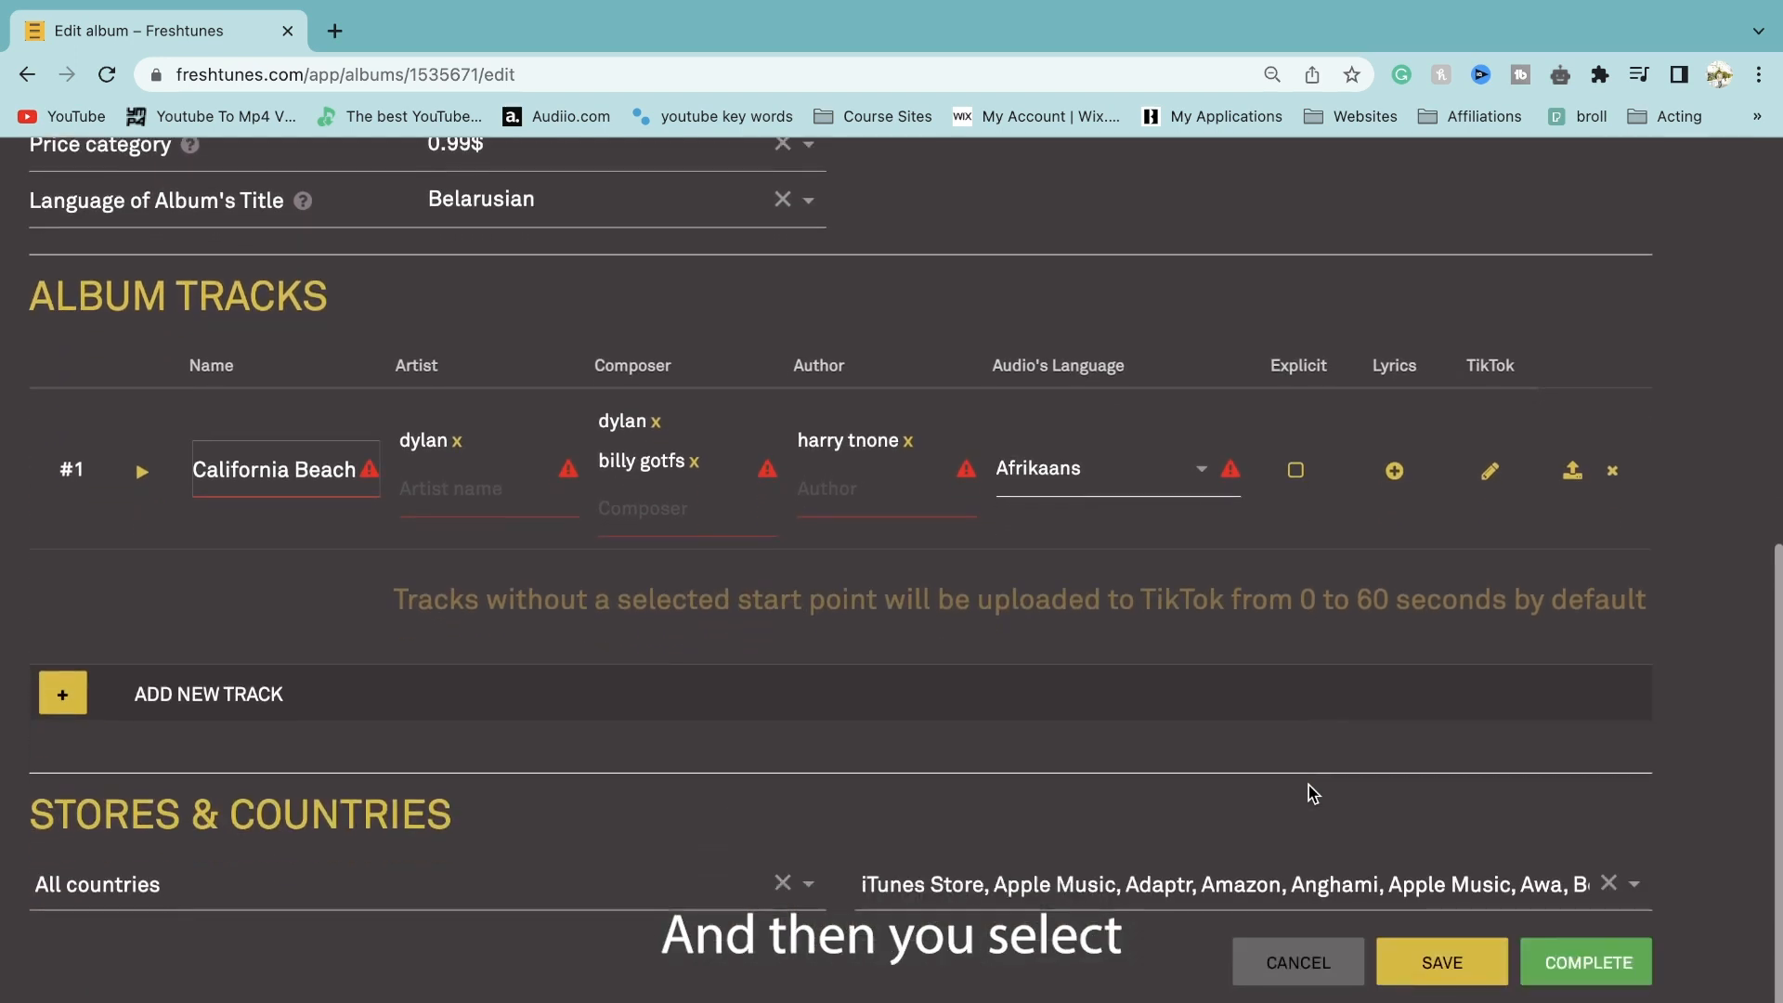
pyautogui.click(1038, 884)
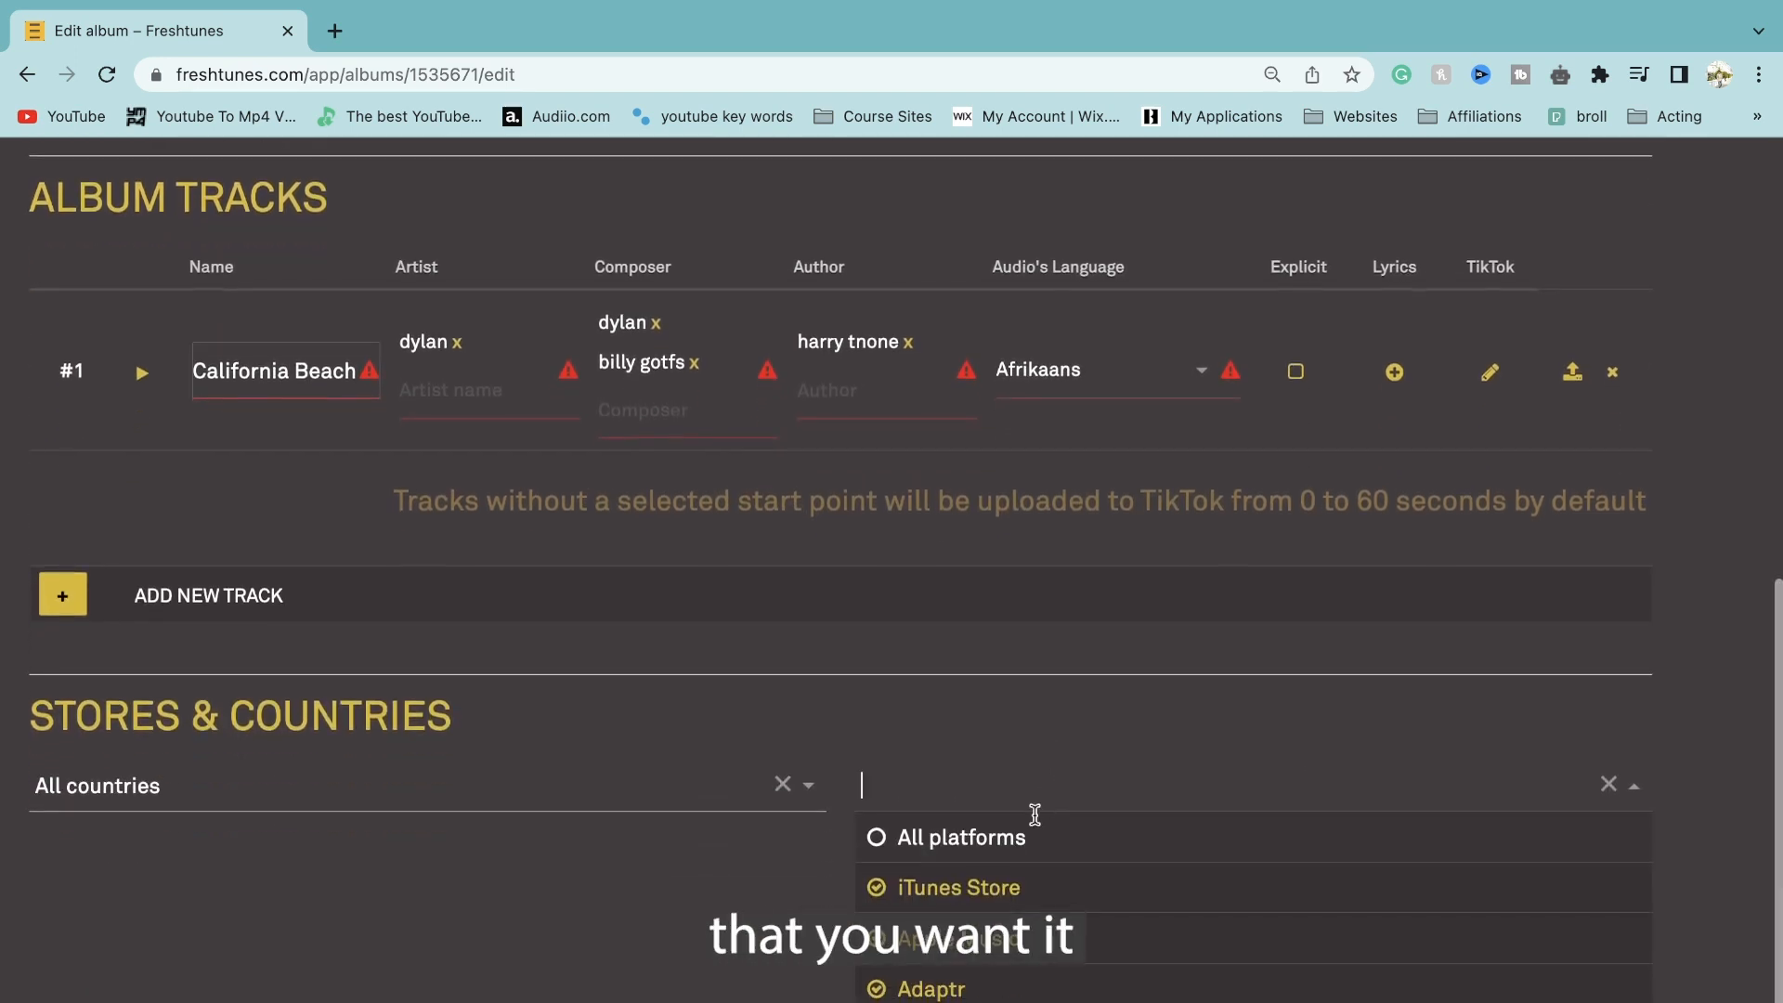
pyautogui.scroll(-10, 1035, 836)
pyautogui.scroll(6, 1003, 920)
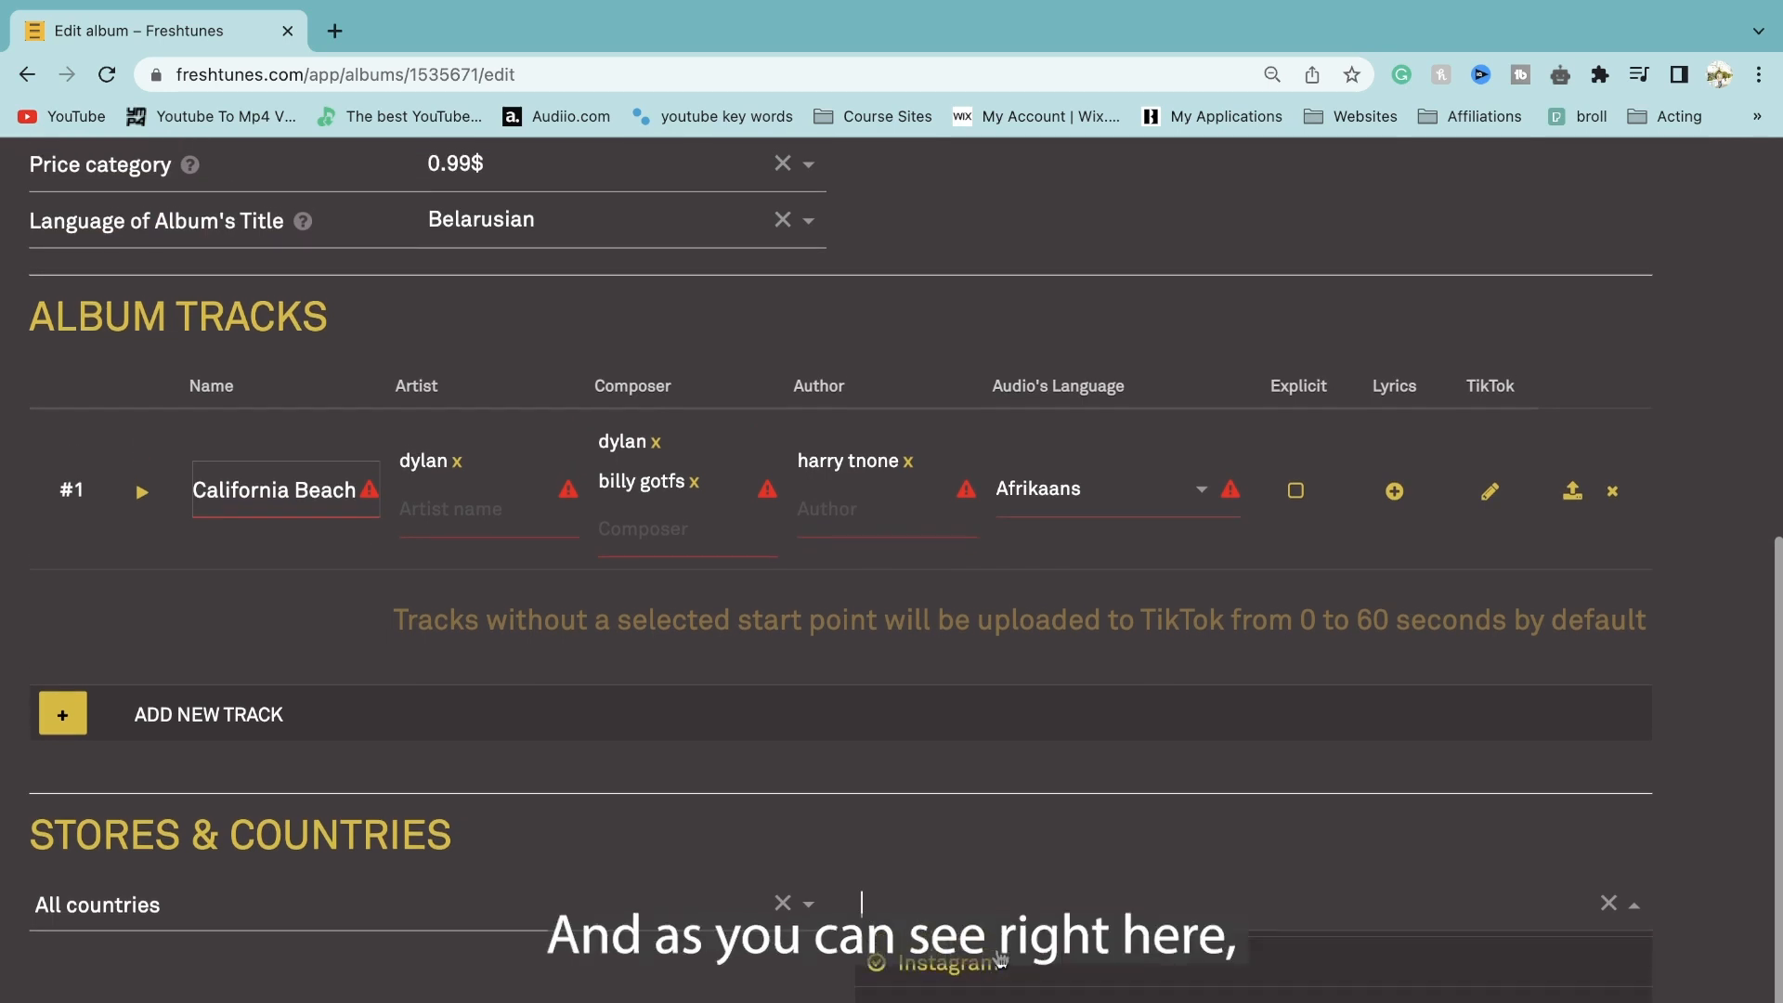
pyautogui.scroll(-3, 1001, 959)
pyautogui.scroll(10, 984, 956)
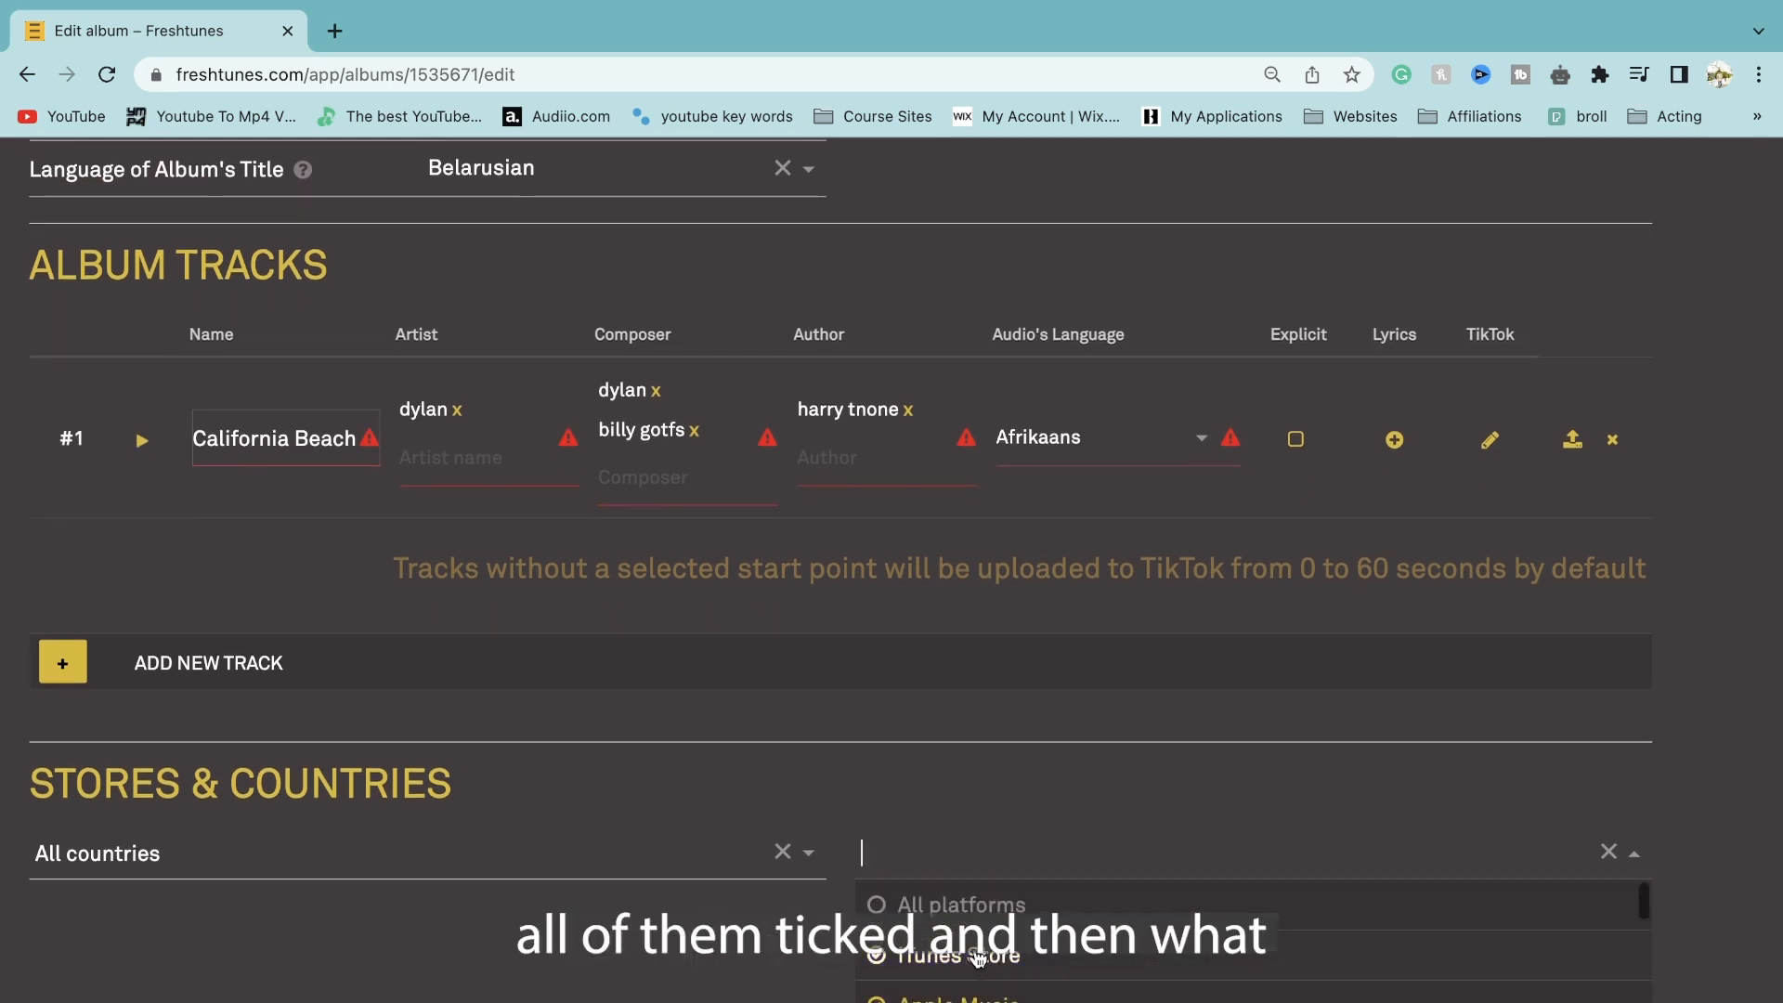
pyautogui.click(570, 977)
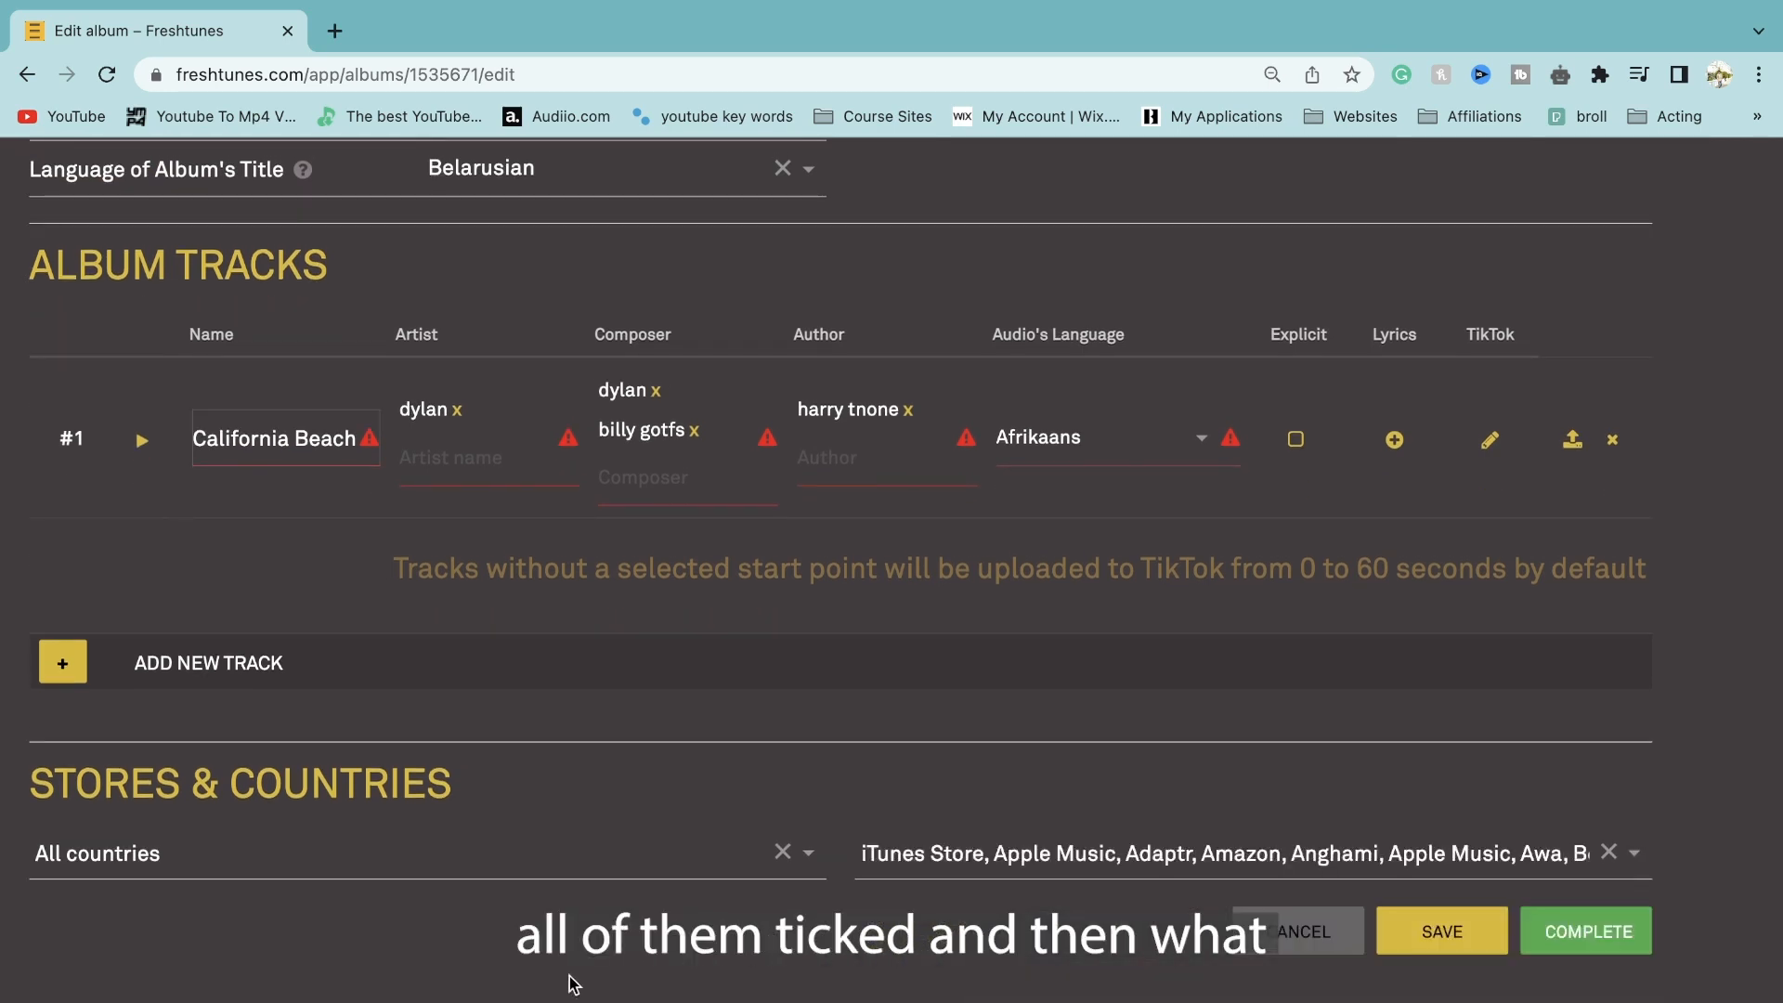
pyautogui.click(1584, 933)
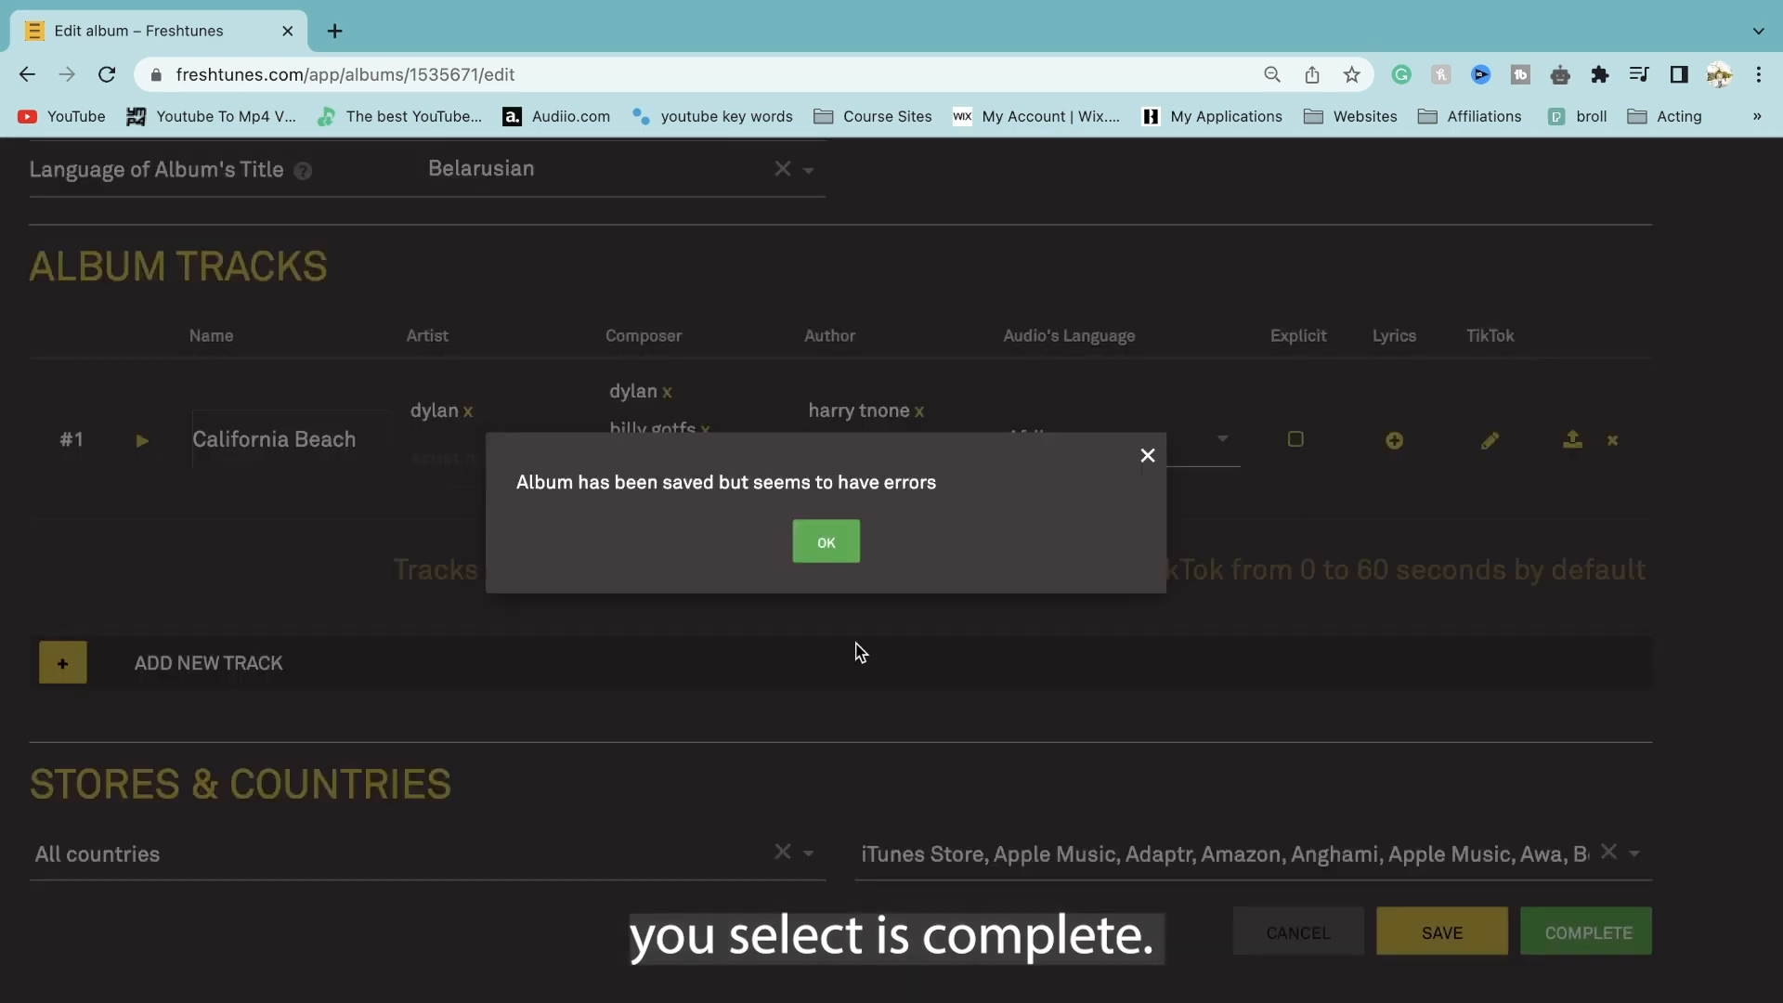
# Dismiss the saved-with-errors notice and review the album's cover and information.
pyautogui.click(827, 542)
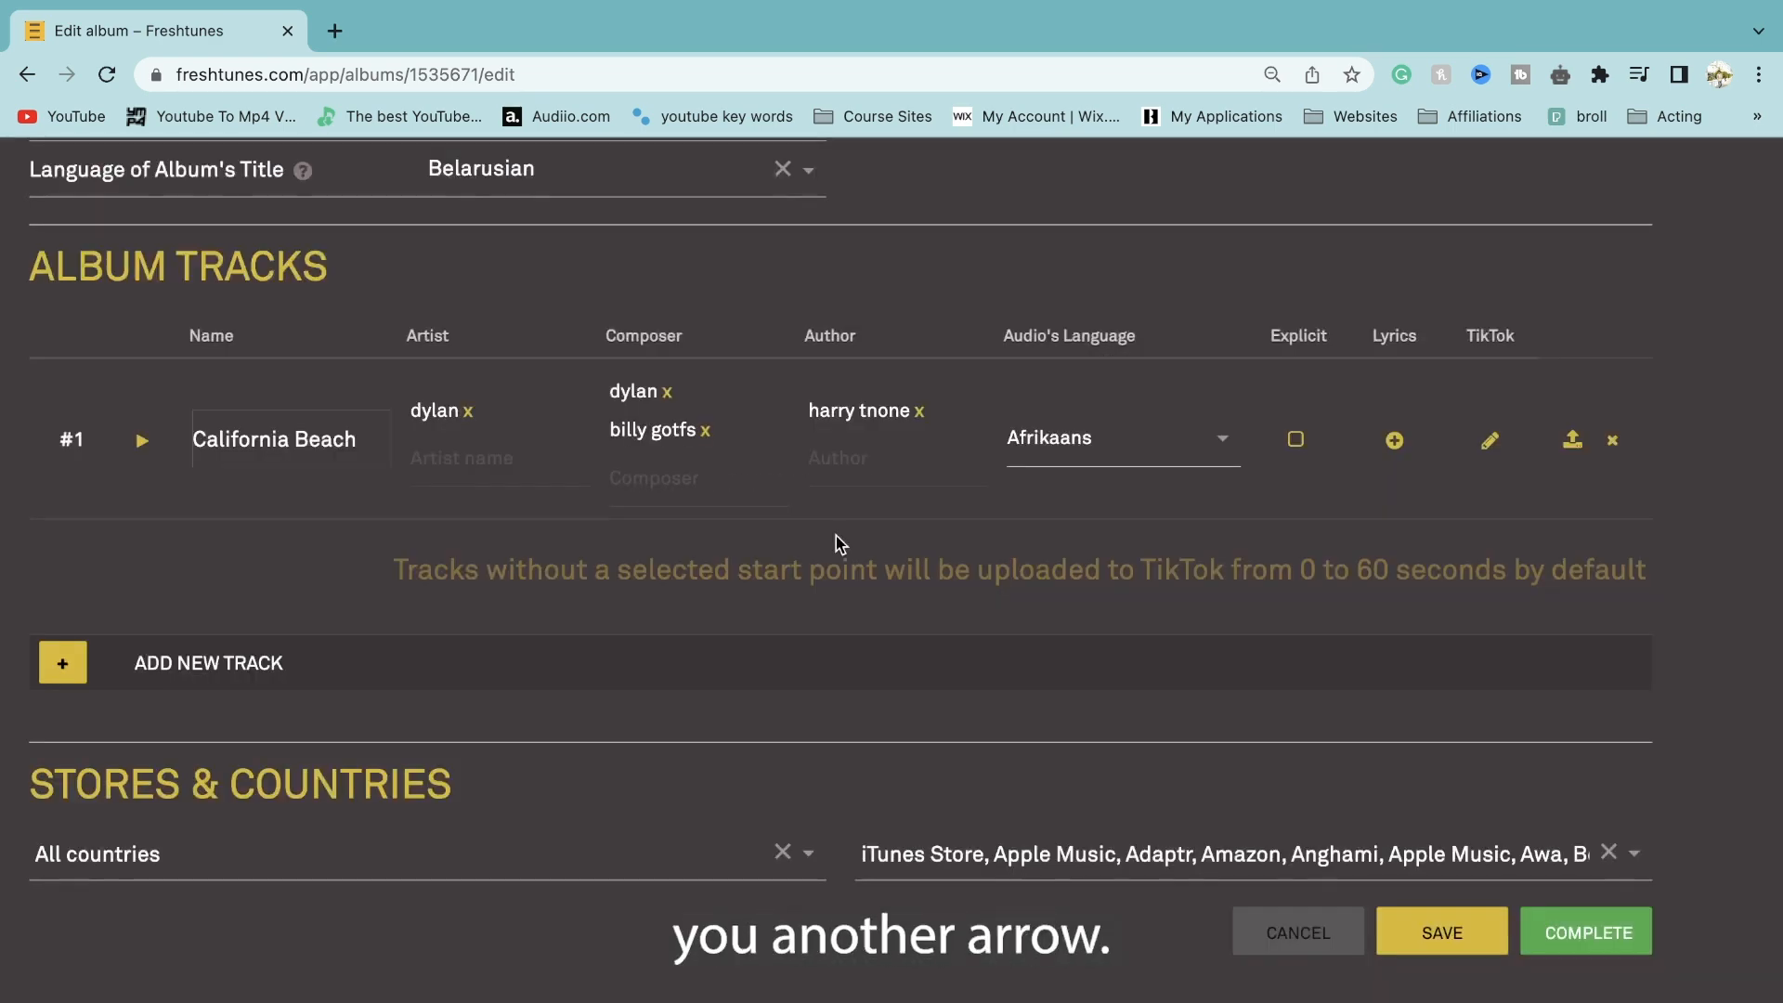
pyautogui.scroll(4, 836, 537)
pyautogui.scroll(8, 840, 543)
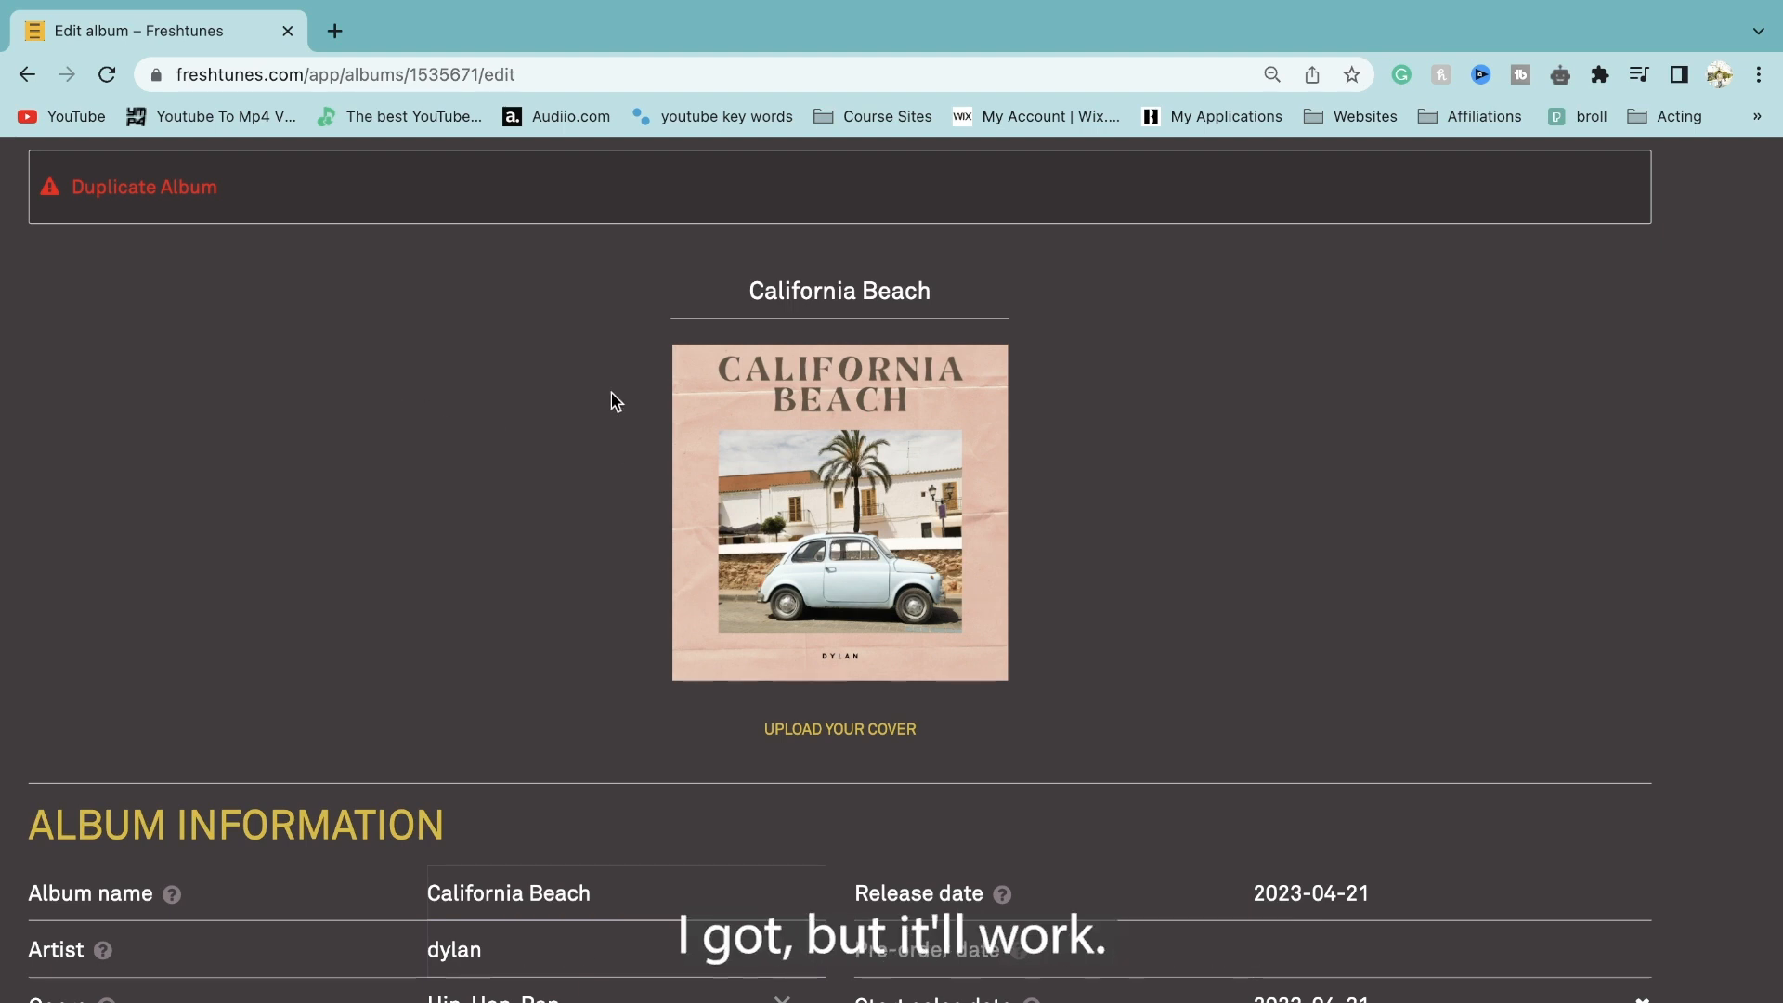
pyautogui.scroll(-3, 587, 706)
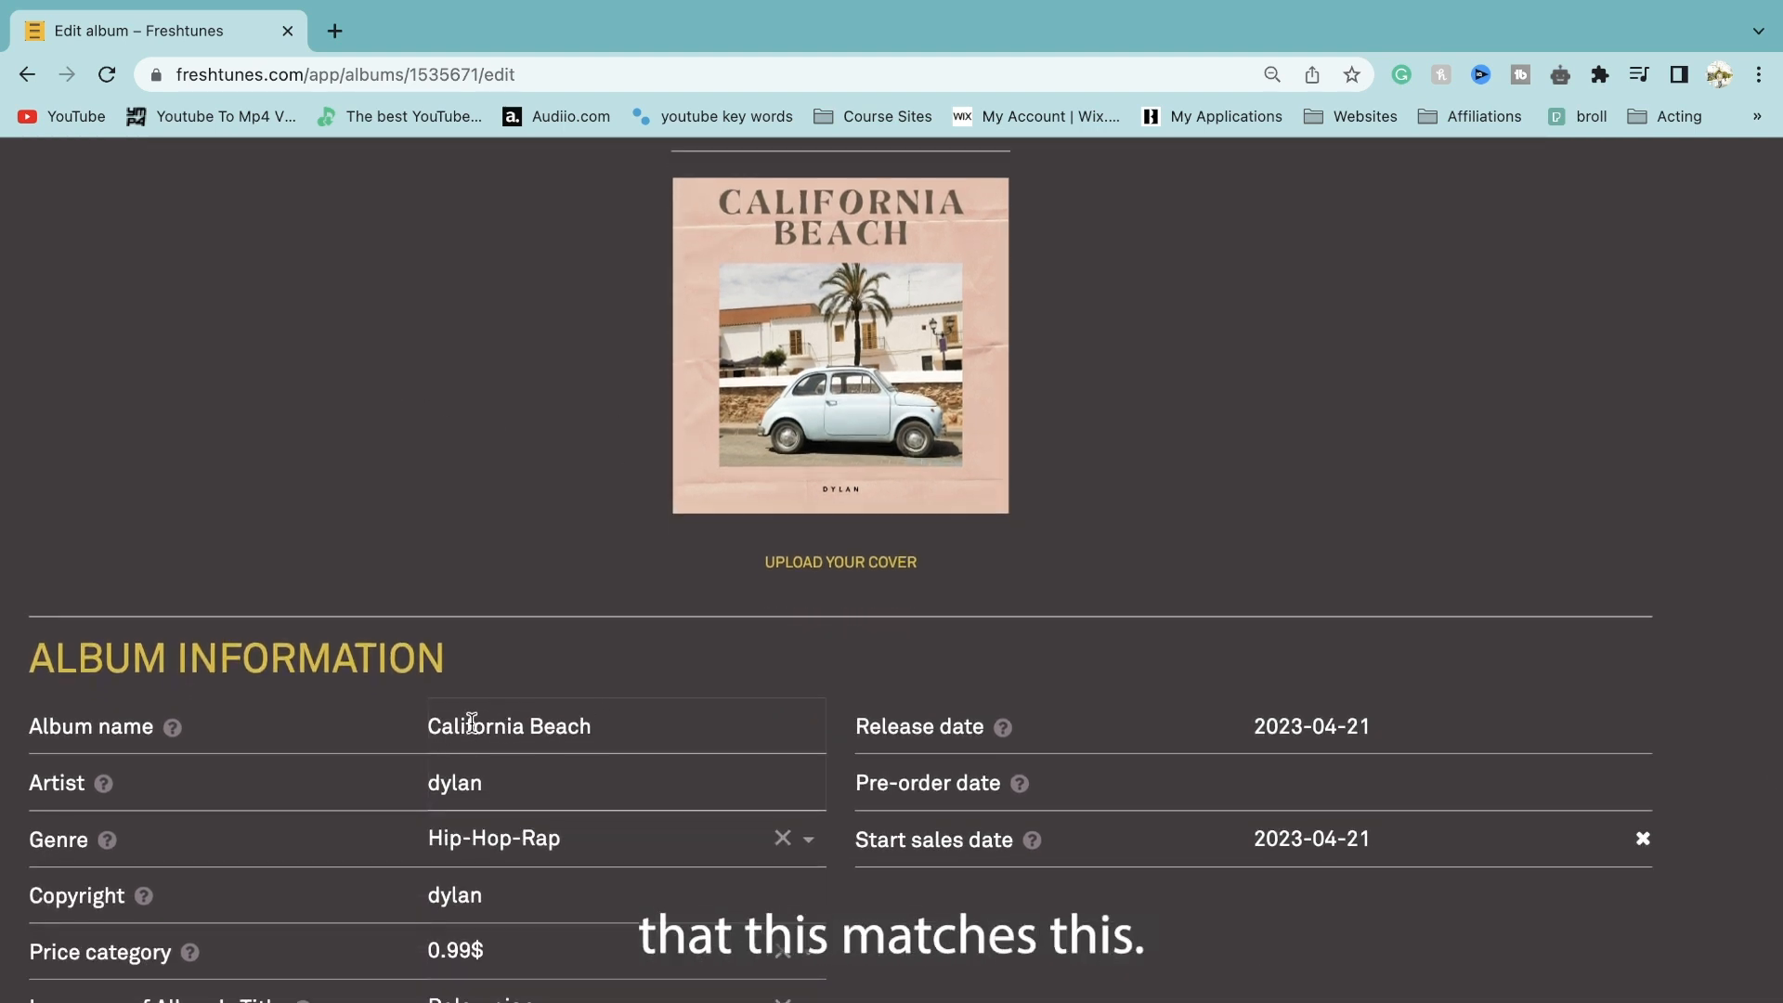
pyautogui.scroll(-5, 472, 723)
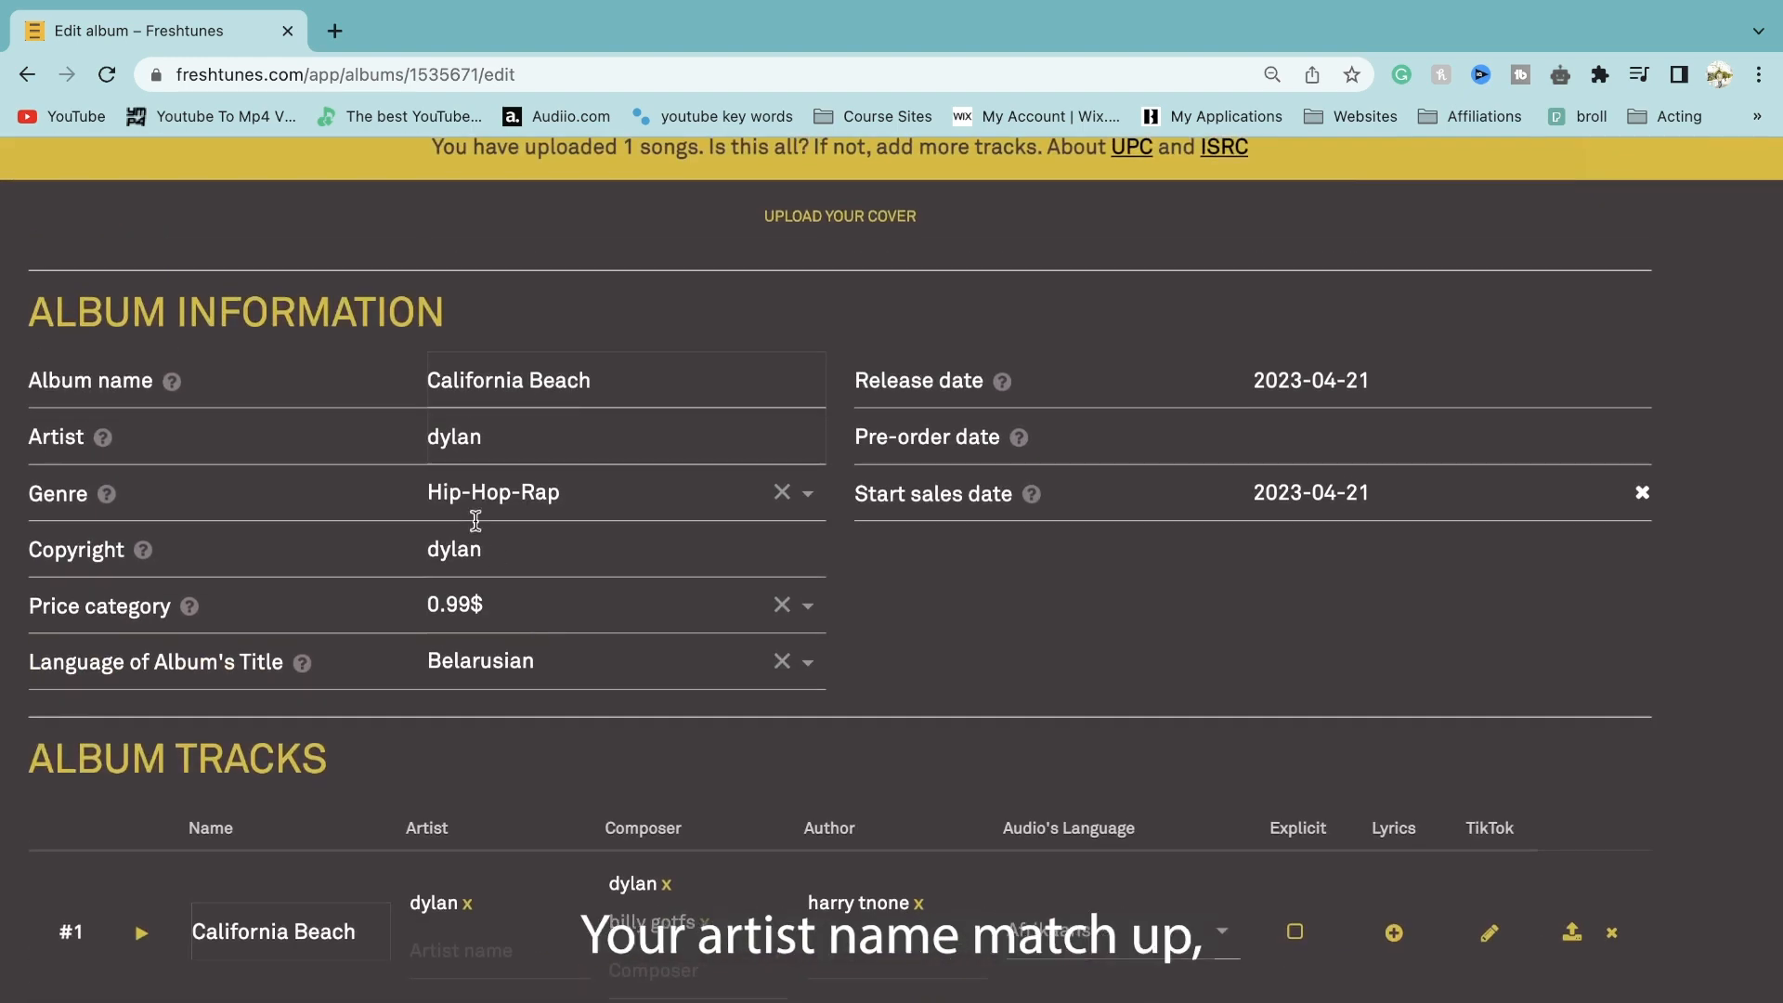
pyautogui.scroll(5, 548, 443)
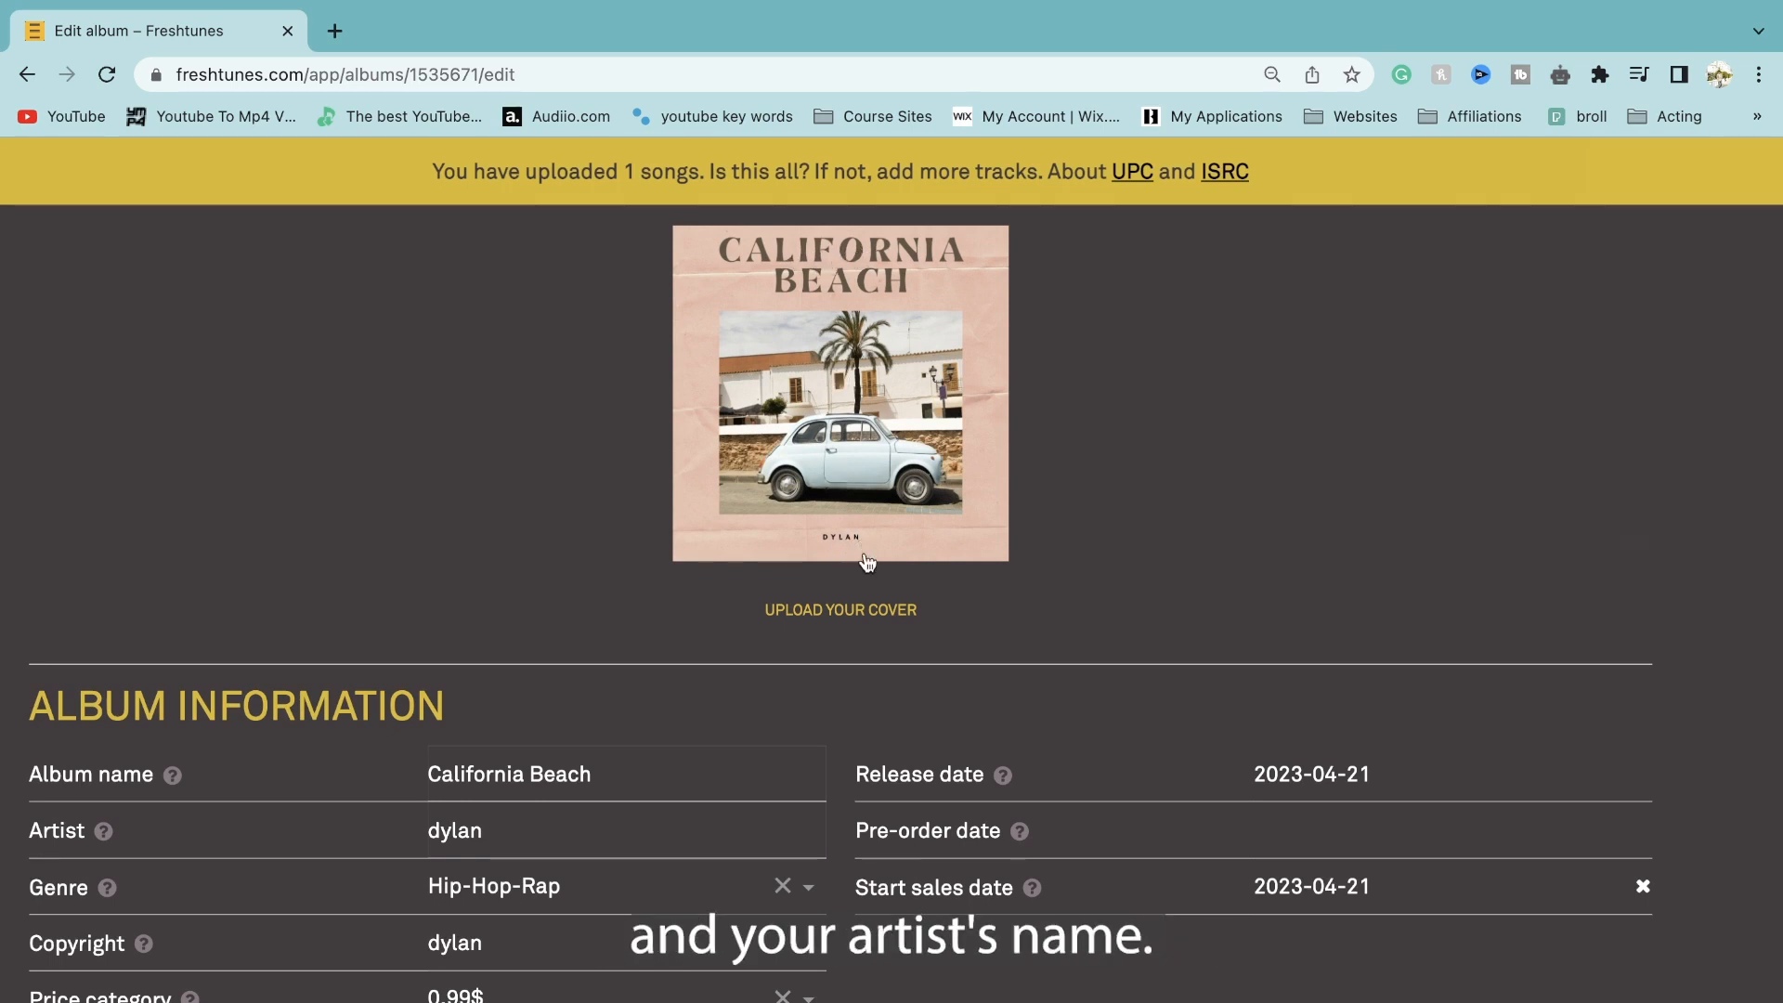
pyautogui.scroll(-3, 1021, 610)
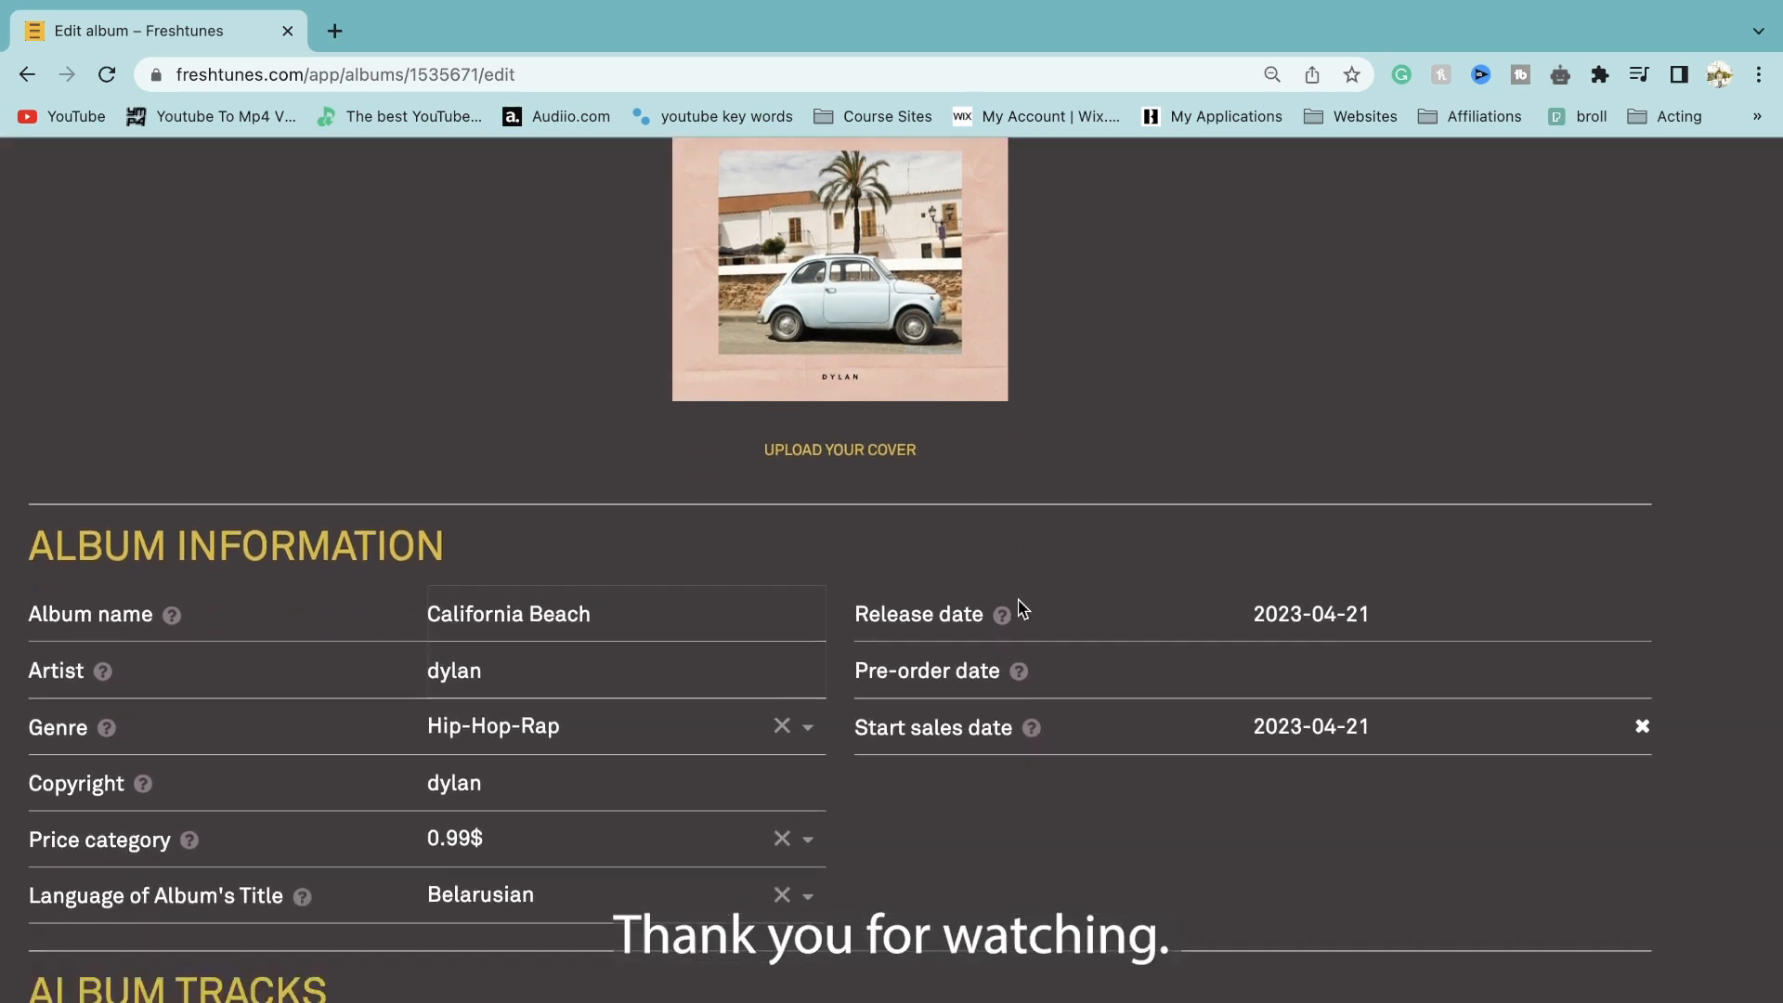